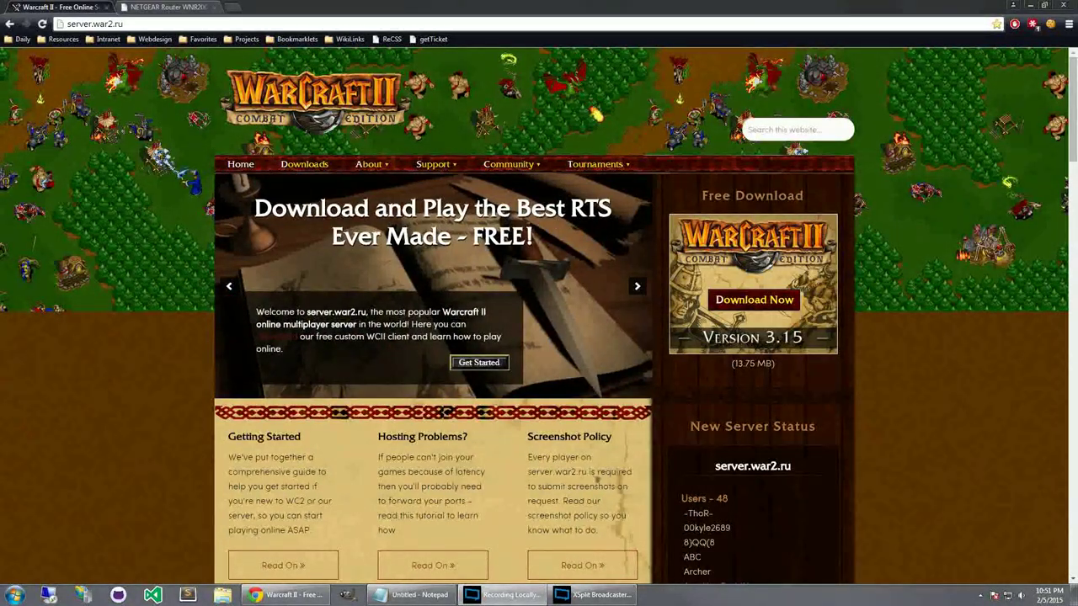
Go to server.war2.ru's Downloads page listing War2Combat Edition versions 4.01 and 3.15.
left_click(963, 342)
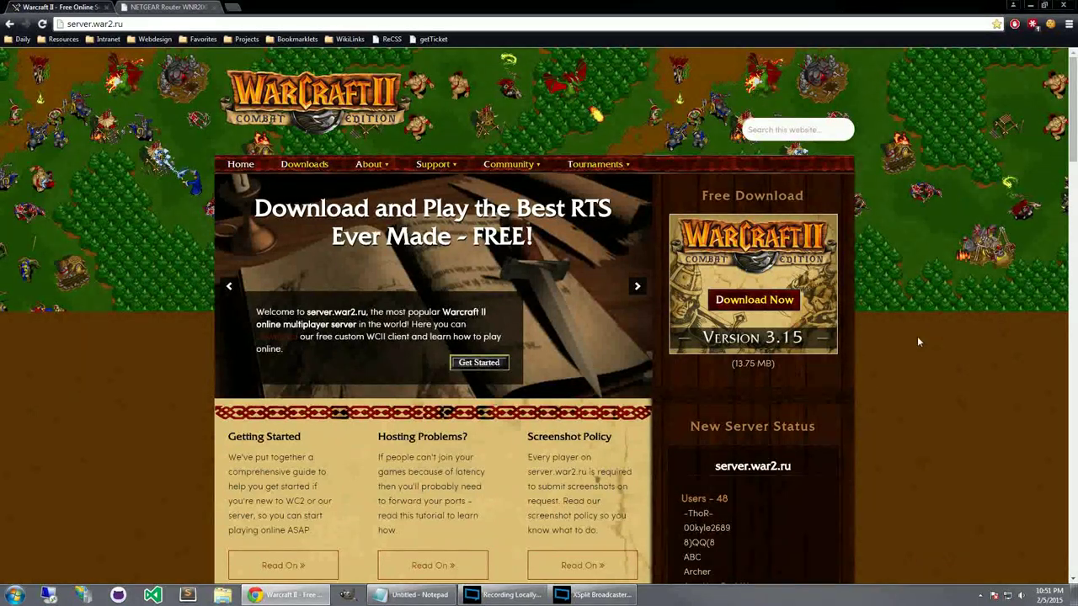
left_click(133, 24)
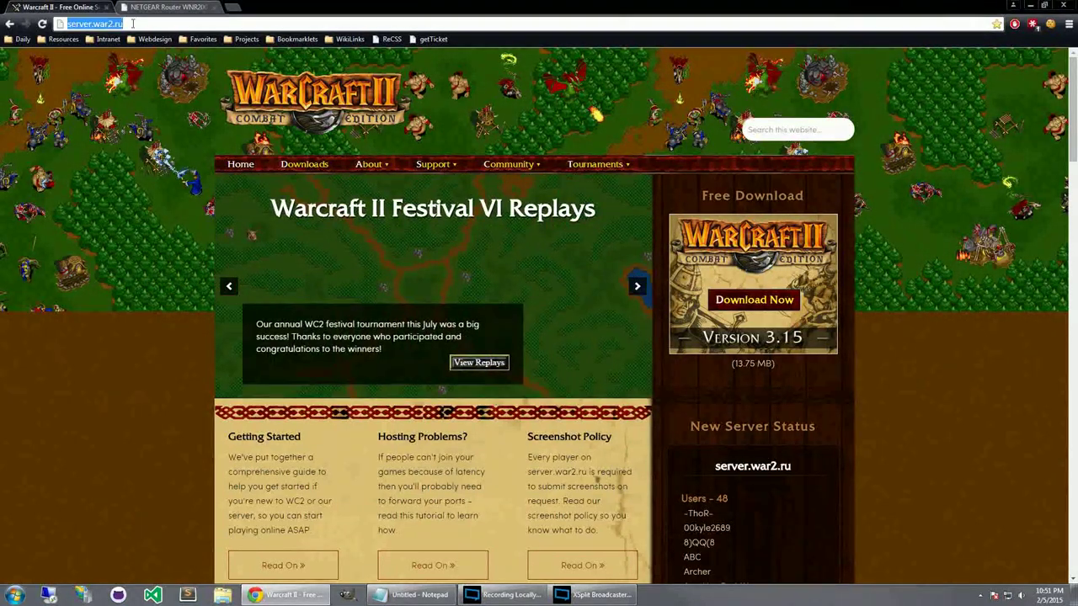
left_click(134, 24)
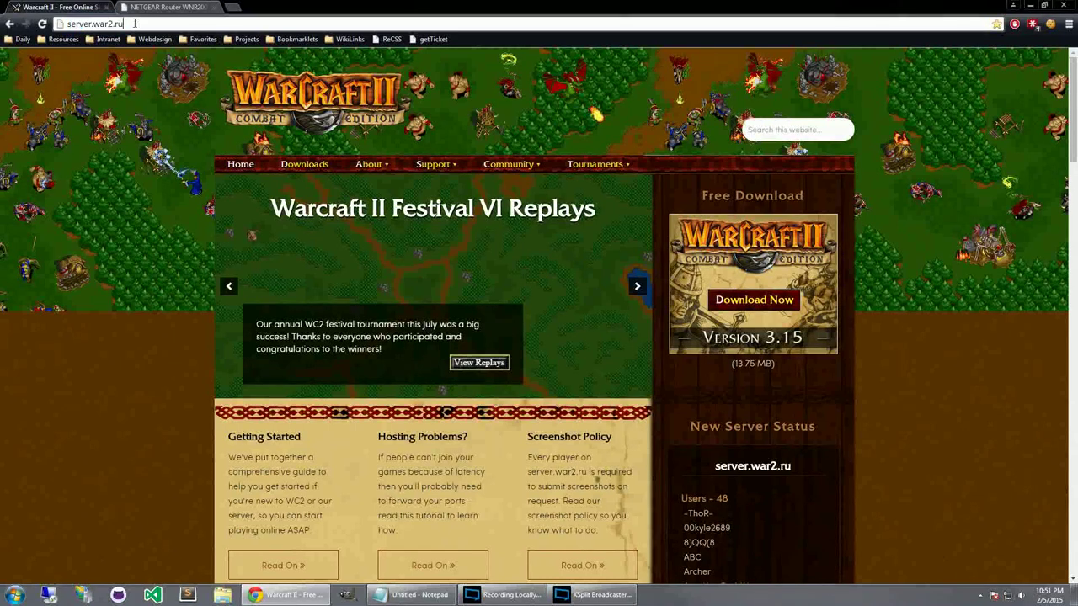
left_click(89, 183)
left_click(135, 22)
left_click(130, 172)
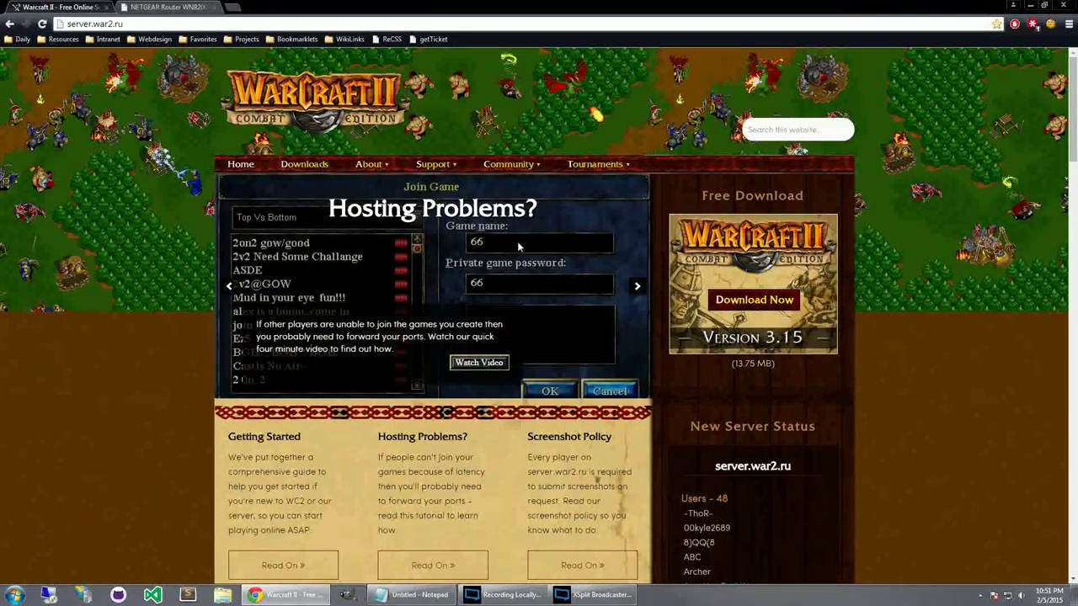
left_click(307, 168)
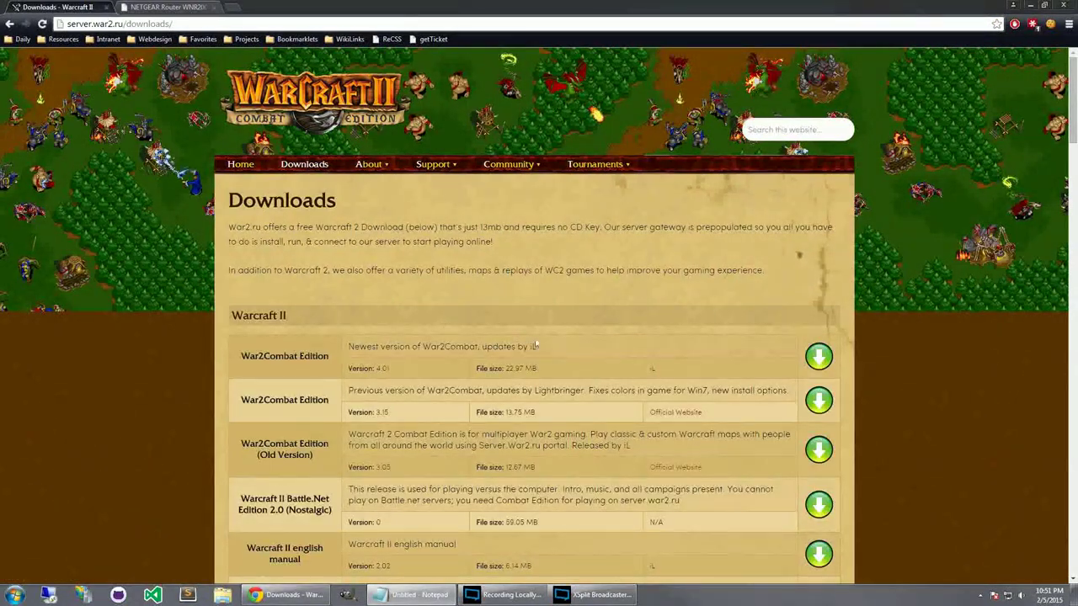
Download War2Combat Edition 4.01 and run its installer from the Downloads folder.
double_click(382, 368)
left_click(404, 371)
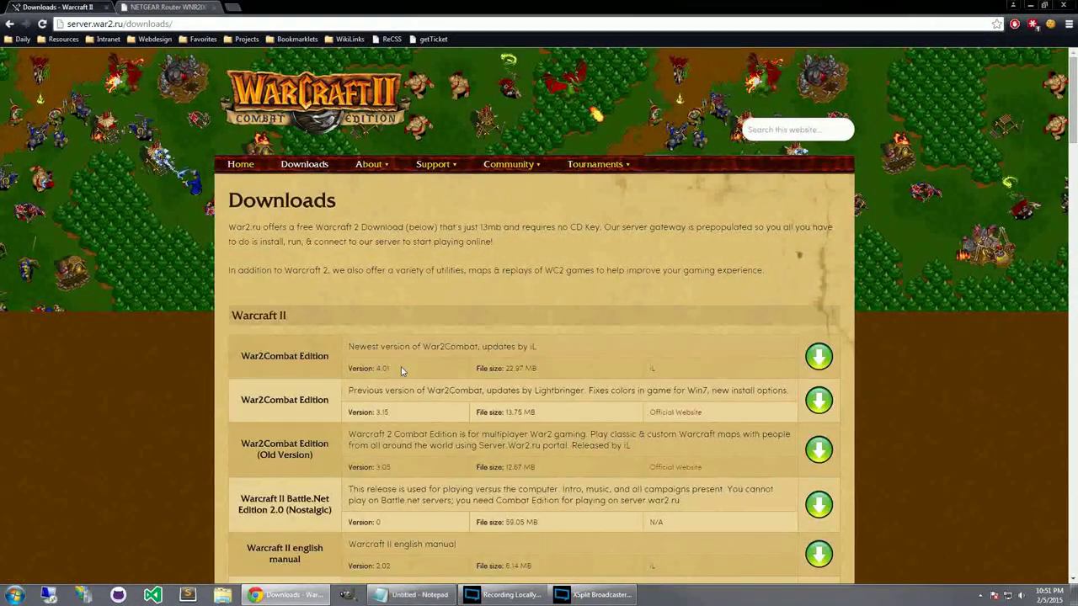
left_click(222, 594)
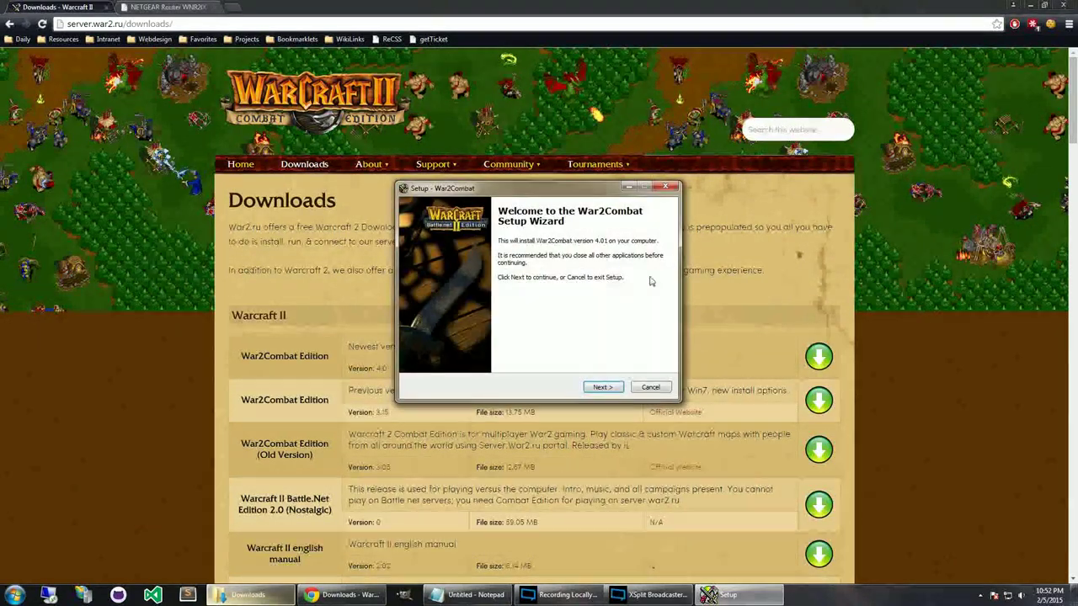
Pass the Welcome and Information pages and confirm installing into the existing C:\War2Combat folder.
left_click(603, 388)
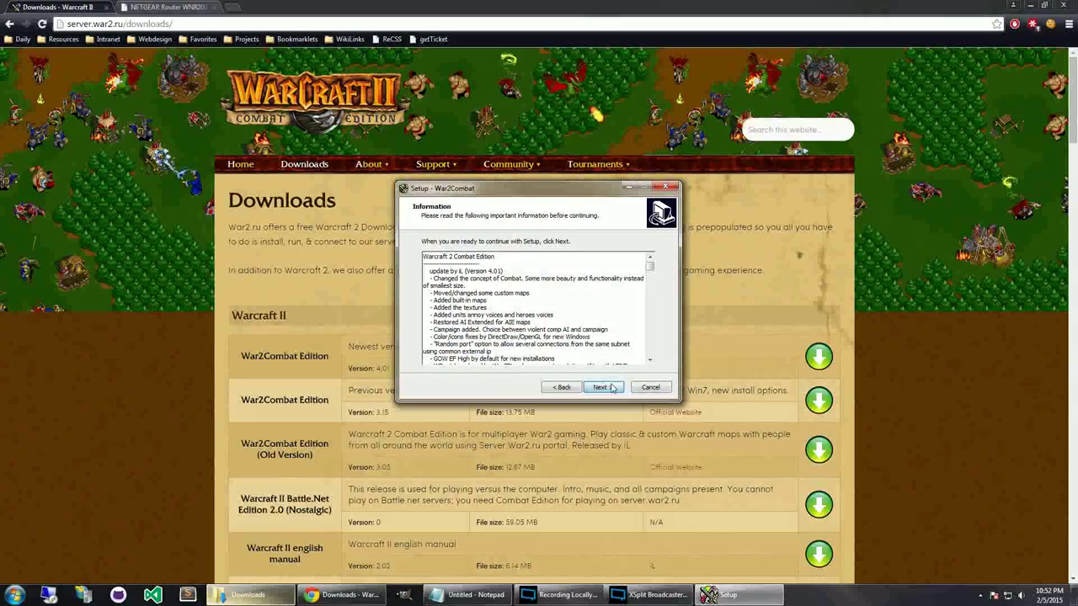
left_click_drag(649, 268, 662, 217)
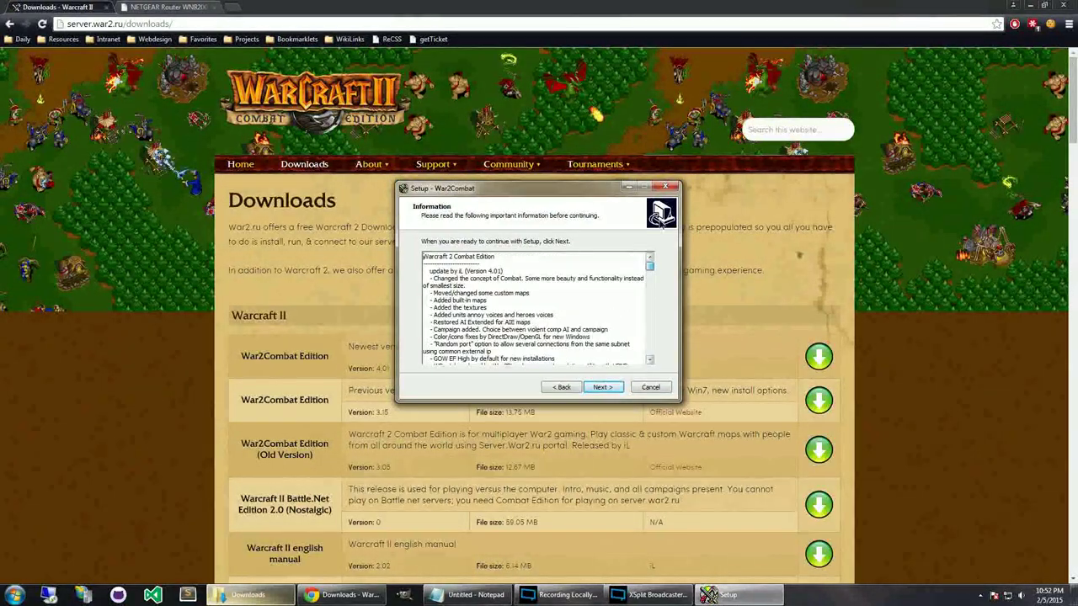
left_click(601, 386)
left_click(606, 389)
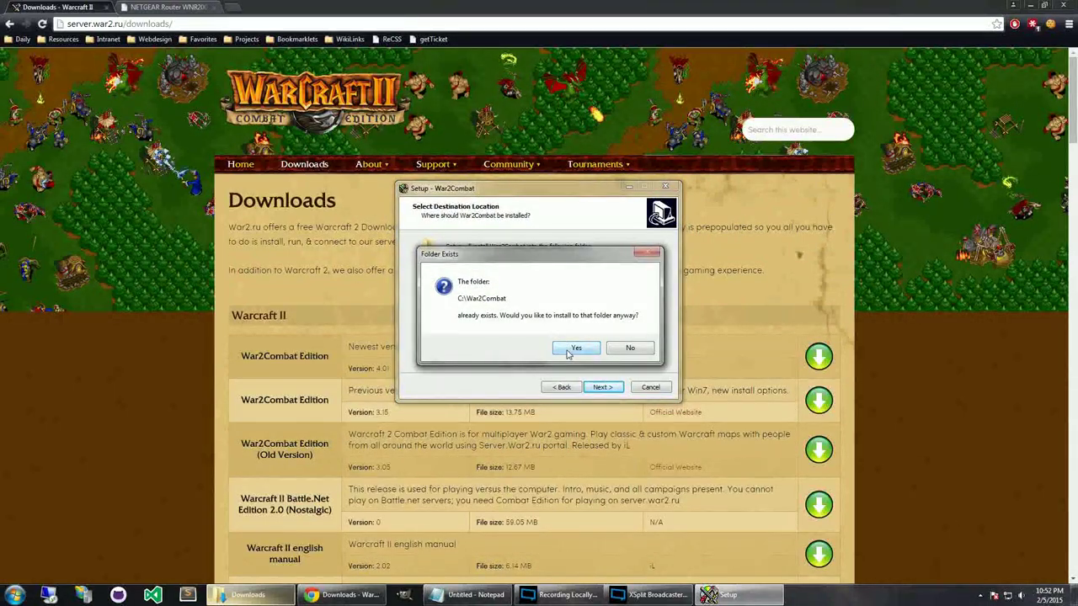
left_click(569, 351)
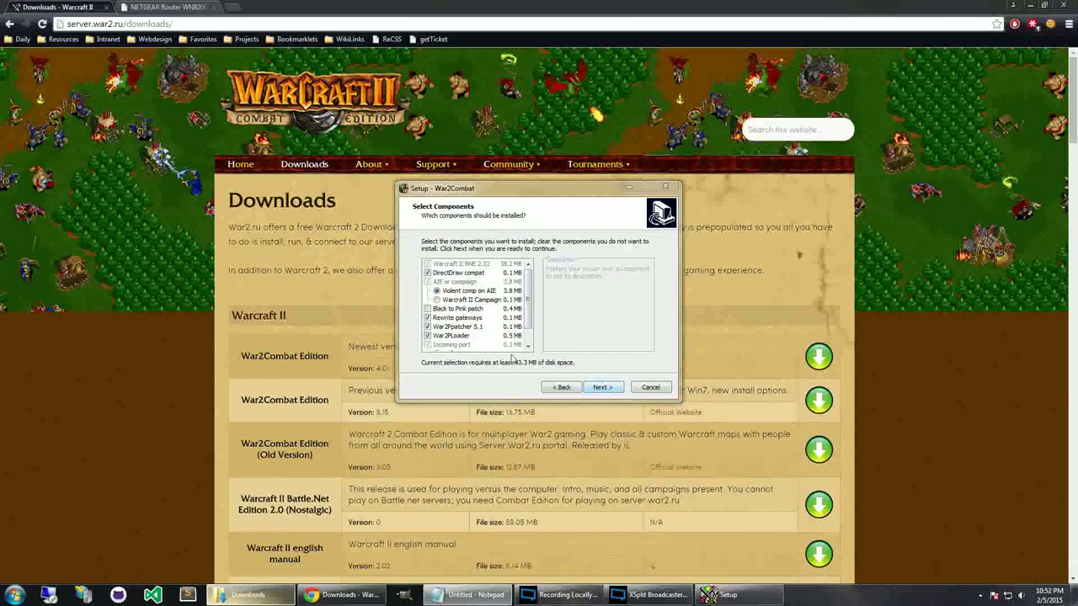
left_click(496, 375)
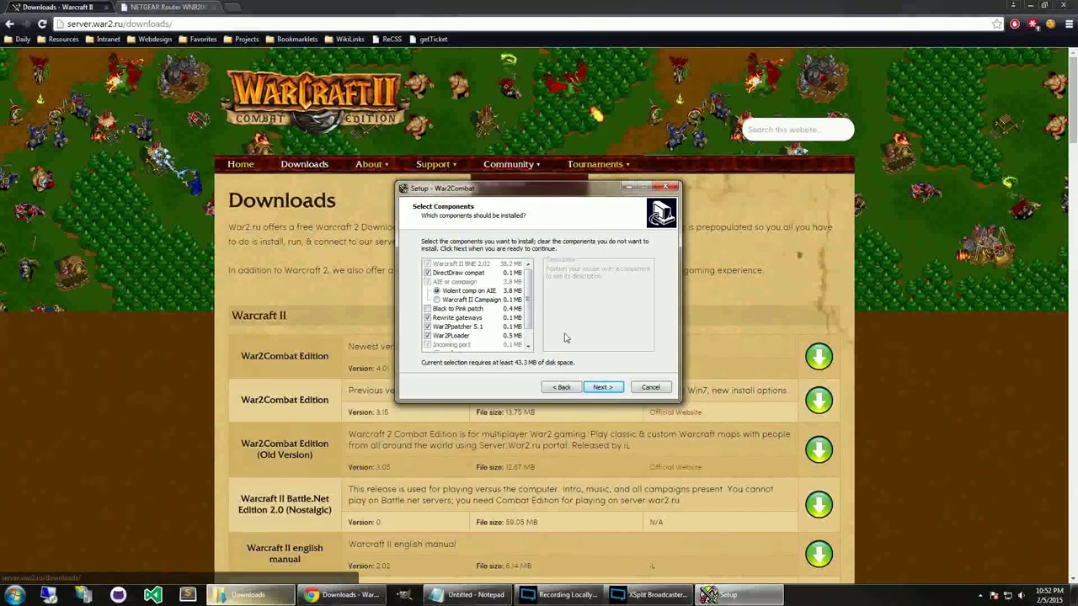
left_click_drag(551, 198, 560, 223)
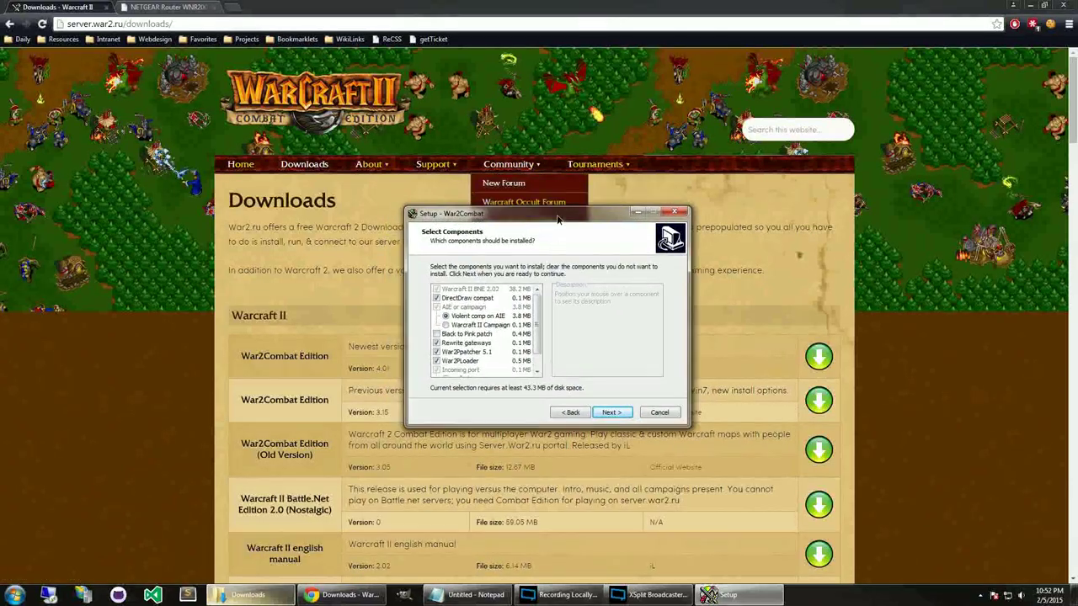
Check the Black to Pink patch component, raising required disk space to 43.6 MB.
left_click(475, 346)
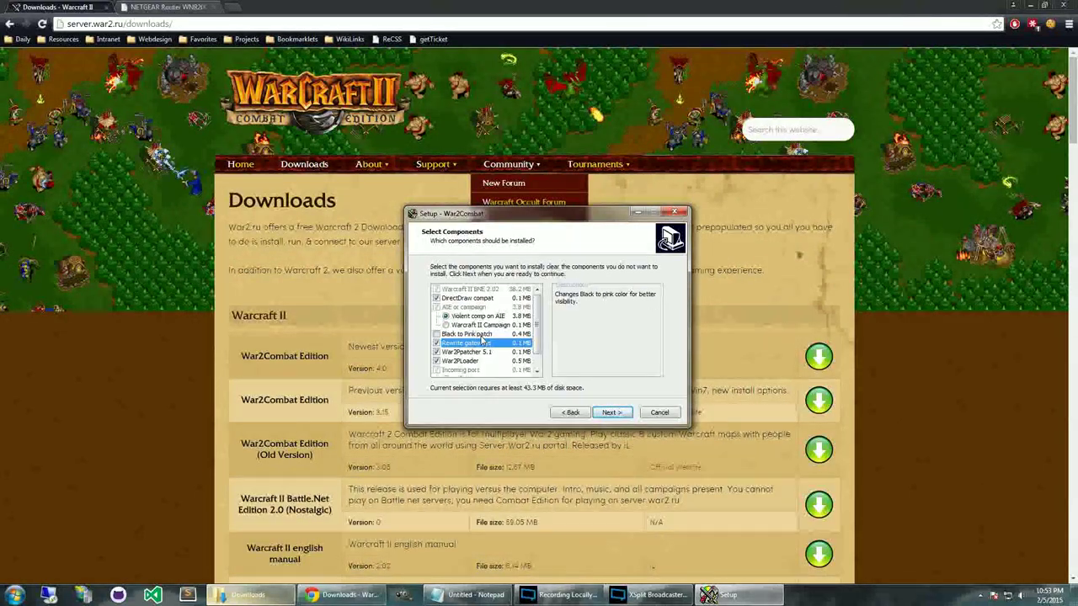
left_click(482, 334)
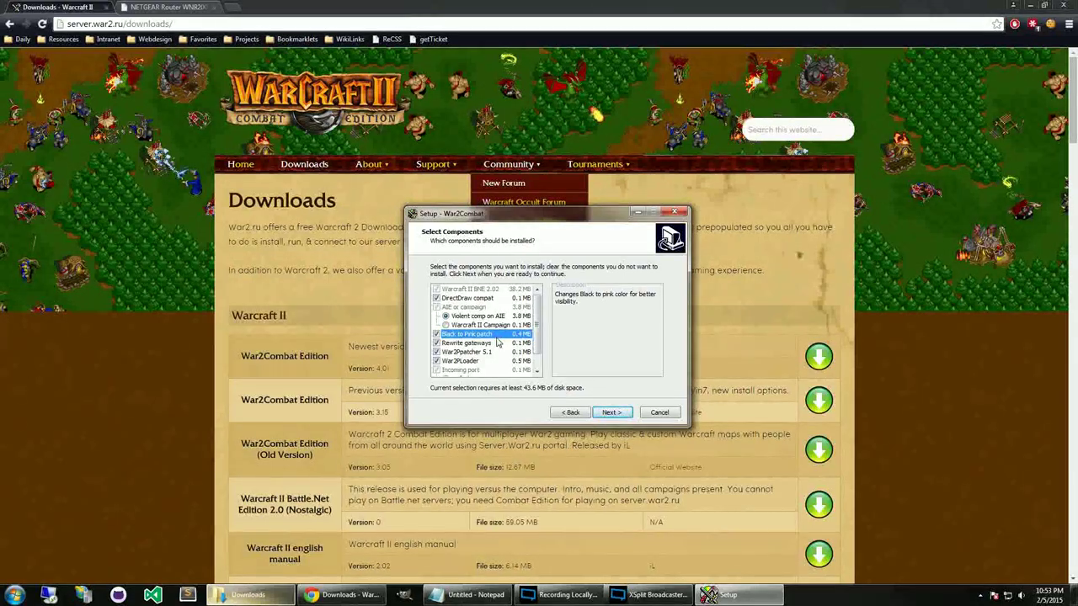
Keep the default Start Menu folder and desktop icon, install War2Combat, then finish.
left_click(612, 412)
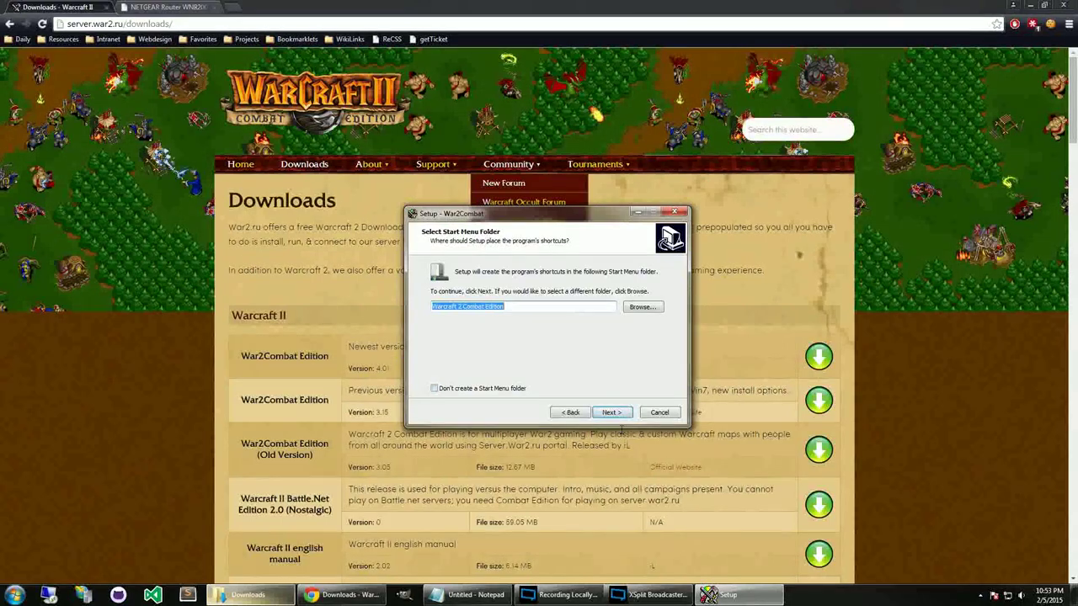
left_click(614, 413)
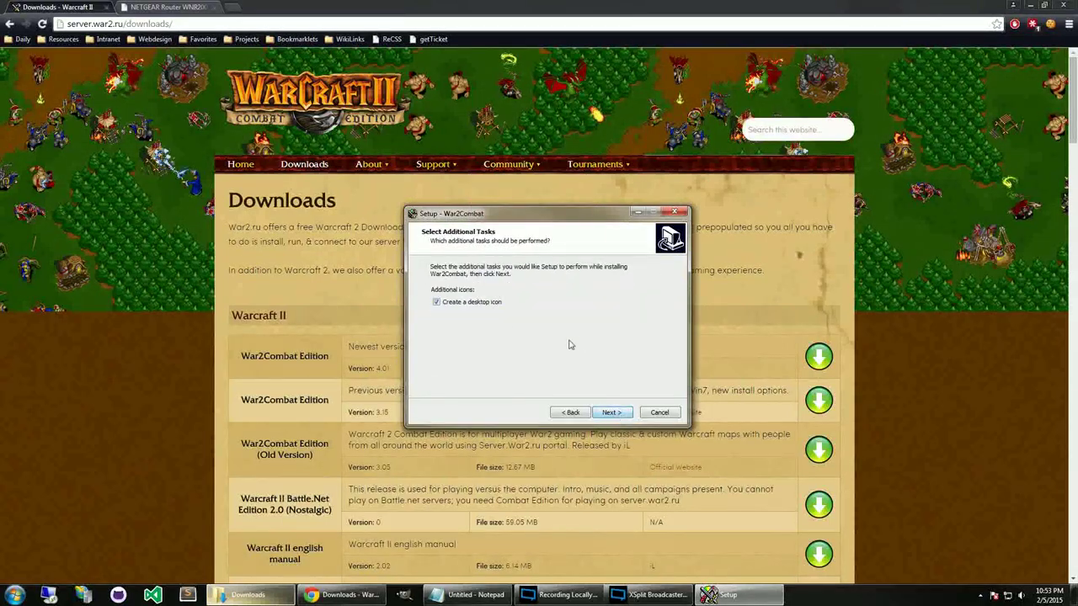
left_click(612, 413)
left_click(612, 412)
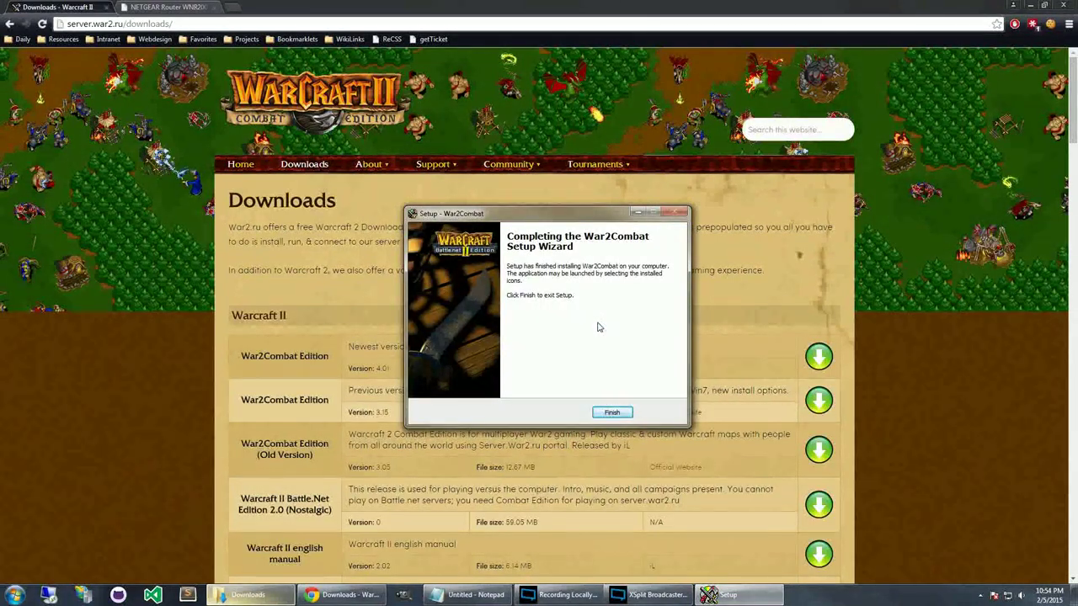
left_click(615, 412)
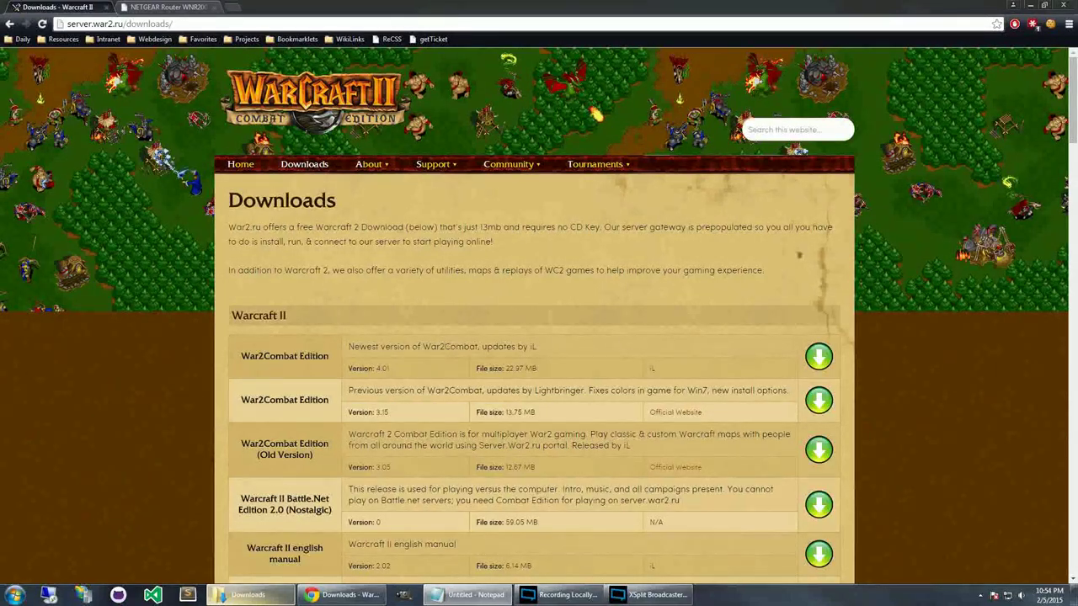
Log in to the NETGEAR router's ADVANCED tab with the admin username and password.
left_click(169, 6)
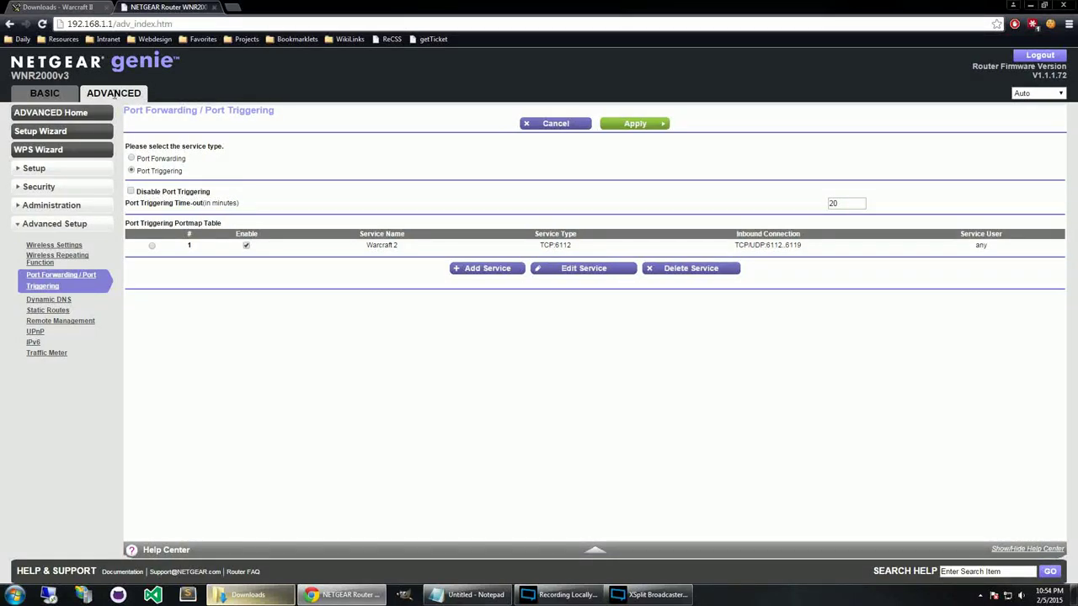
left_click(114, 95)
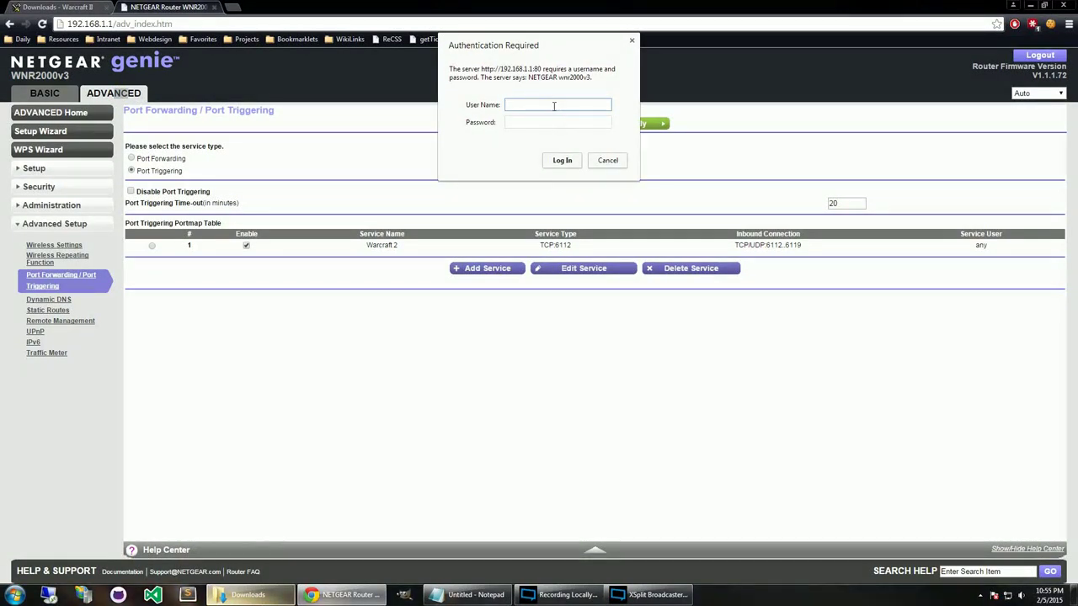
type("admin")
key("Tab")
type("**********")
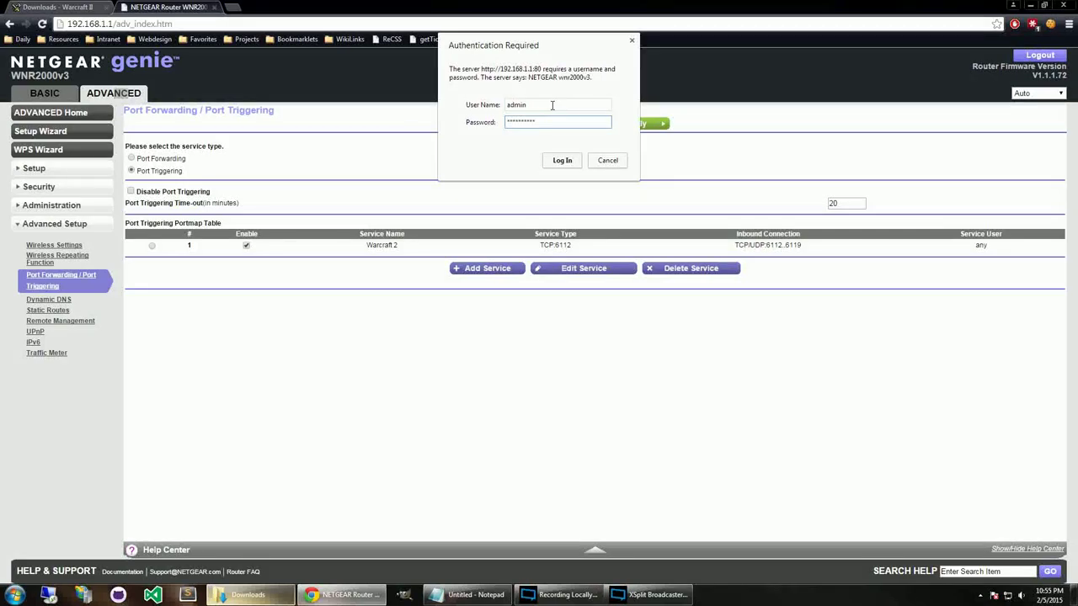
key("Return")
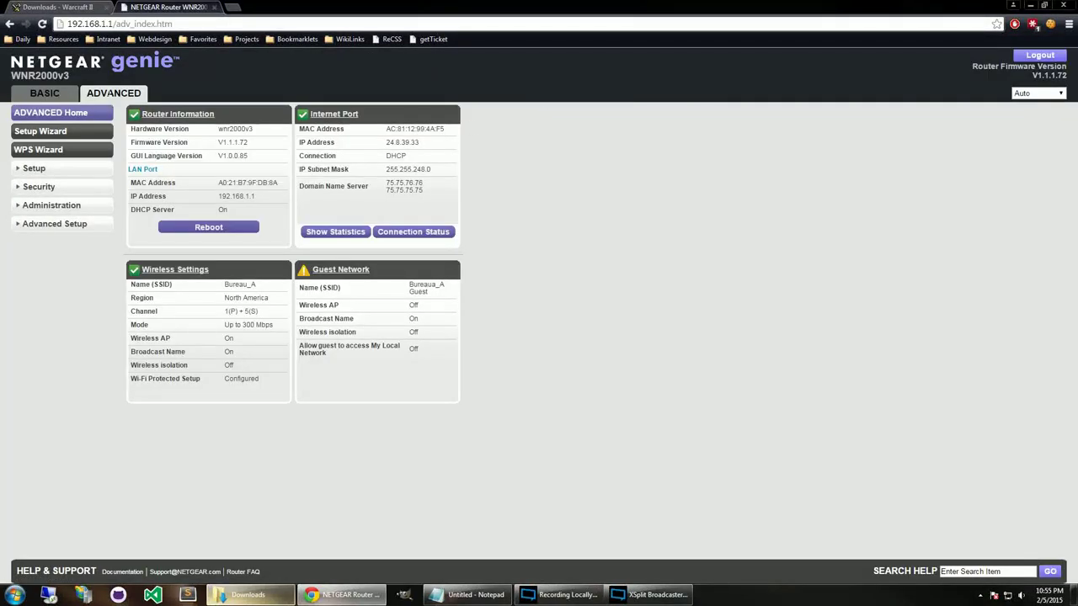
Open Advanced Setup's Port Forwarding / Port Triggering page showing the Warcraft 2 triggering rule.
left_click(67, 224)
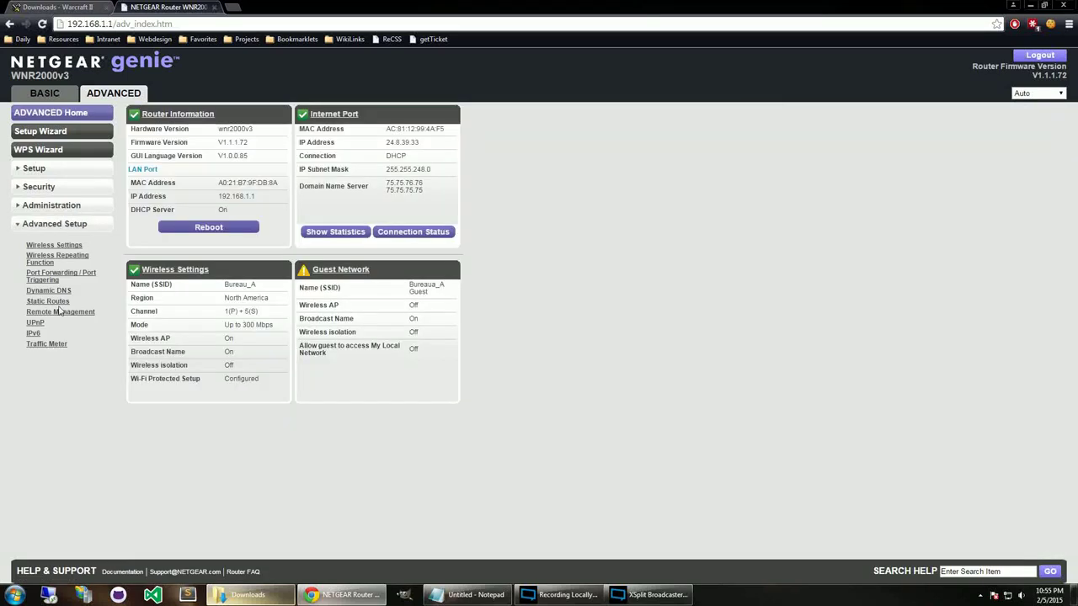
left_click(54, 276)
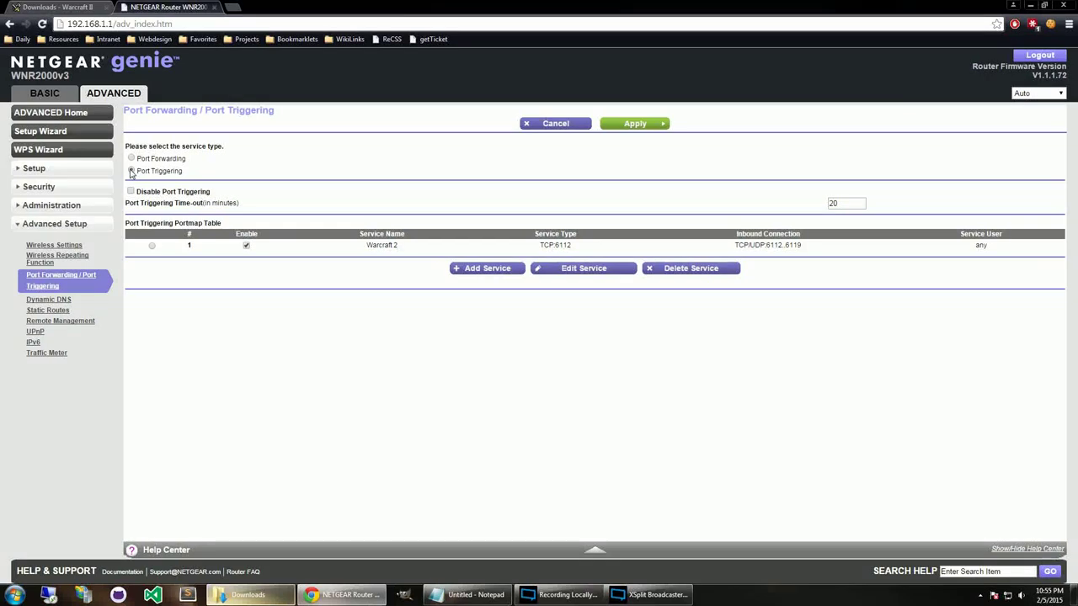
left_click_drag(142, 170, 300, 180)
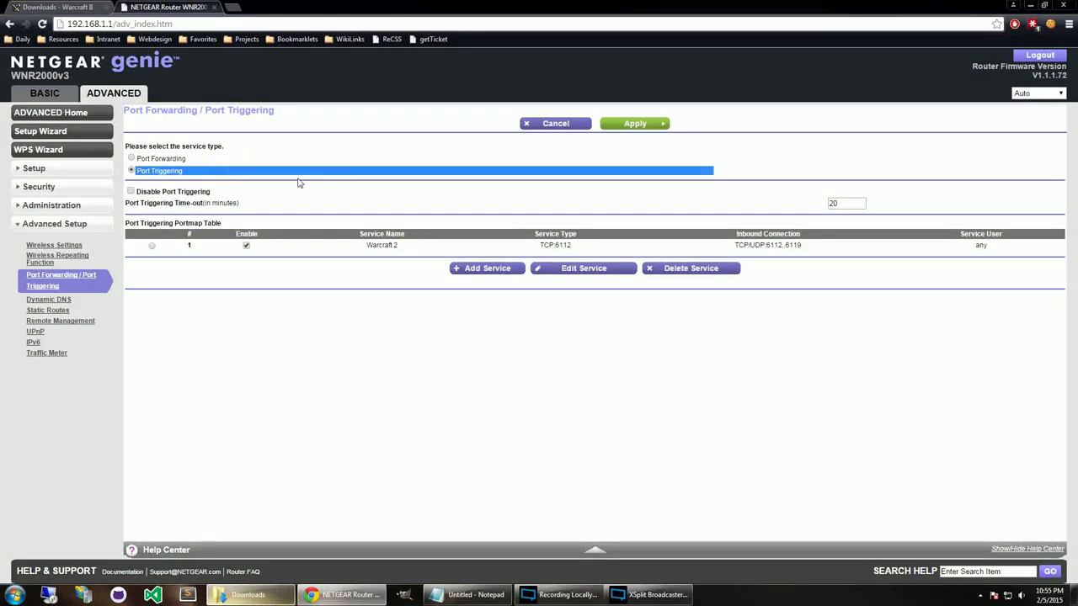
left_click(350, 193)
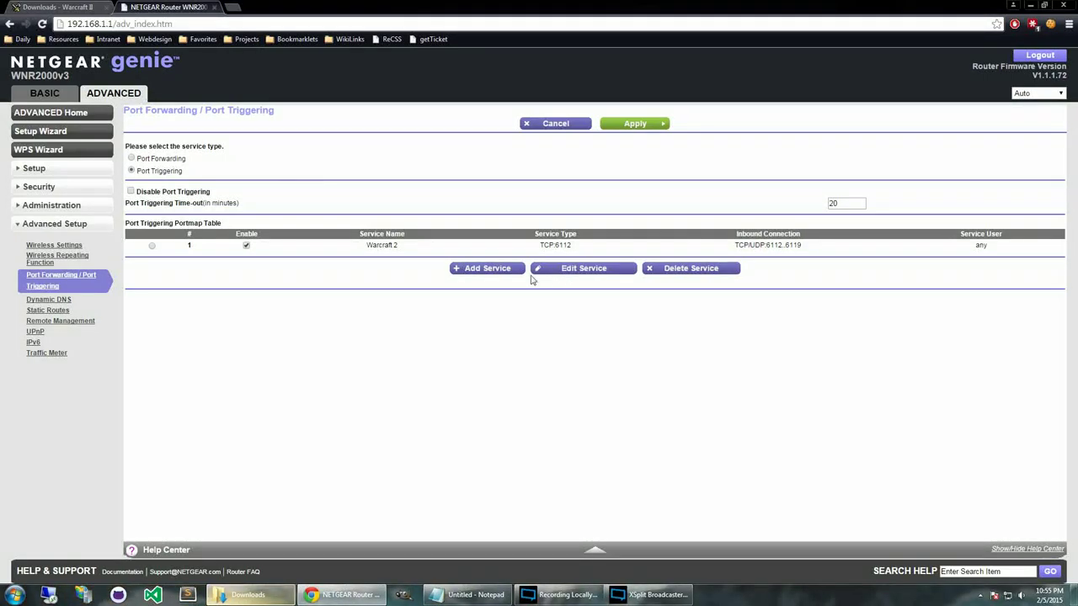
Add a new triggering service named Warcraft 2 with service user Any.
left_click(488, 267)
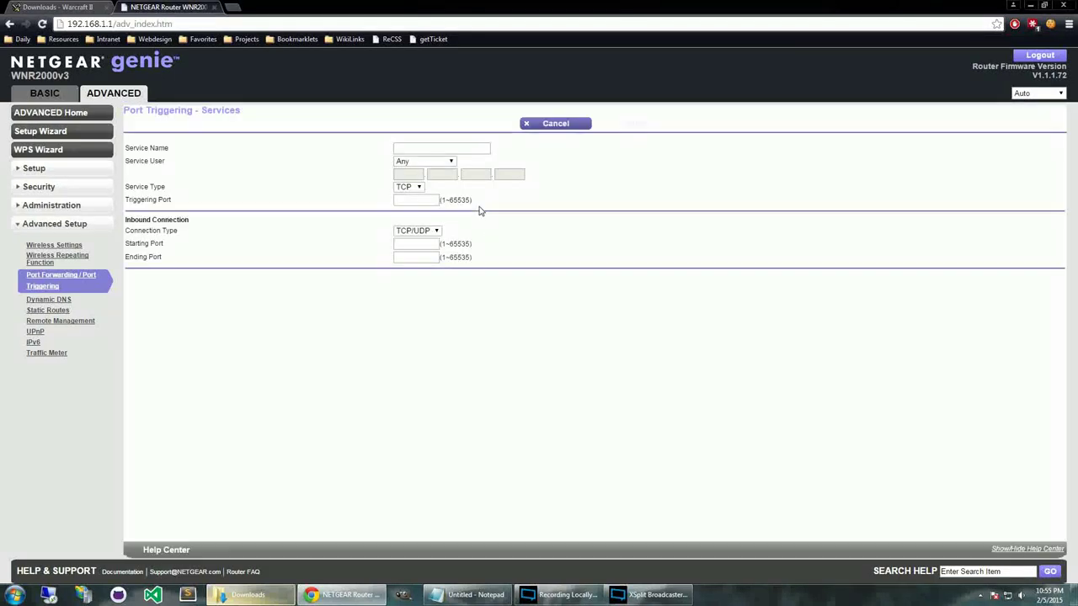
left_click(457, 146)
type("Warcraft ")
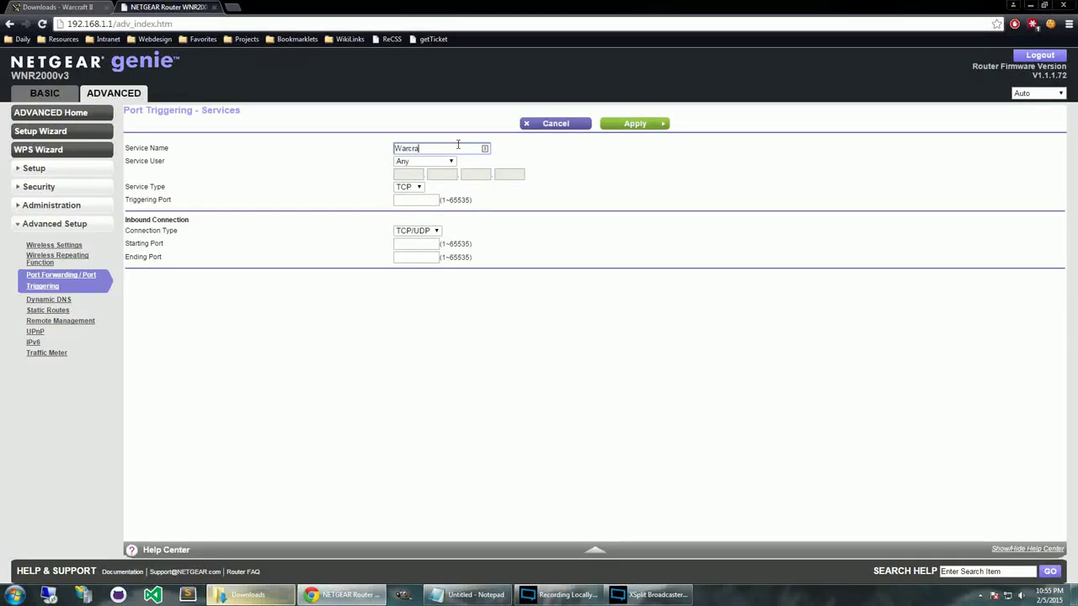
type("2")
left_click_drag(458, 144, 274, 154)
key("BackSpace")
type("Warcraft 2")
left_click(439, 161)
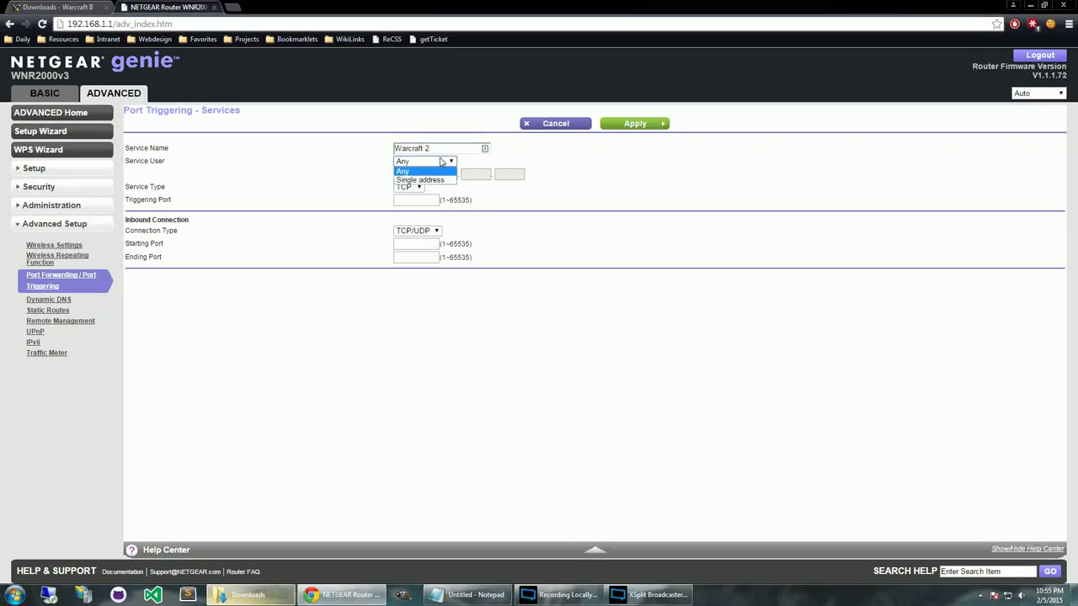
left_click(441, 161)
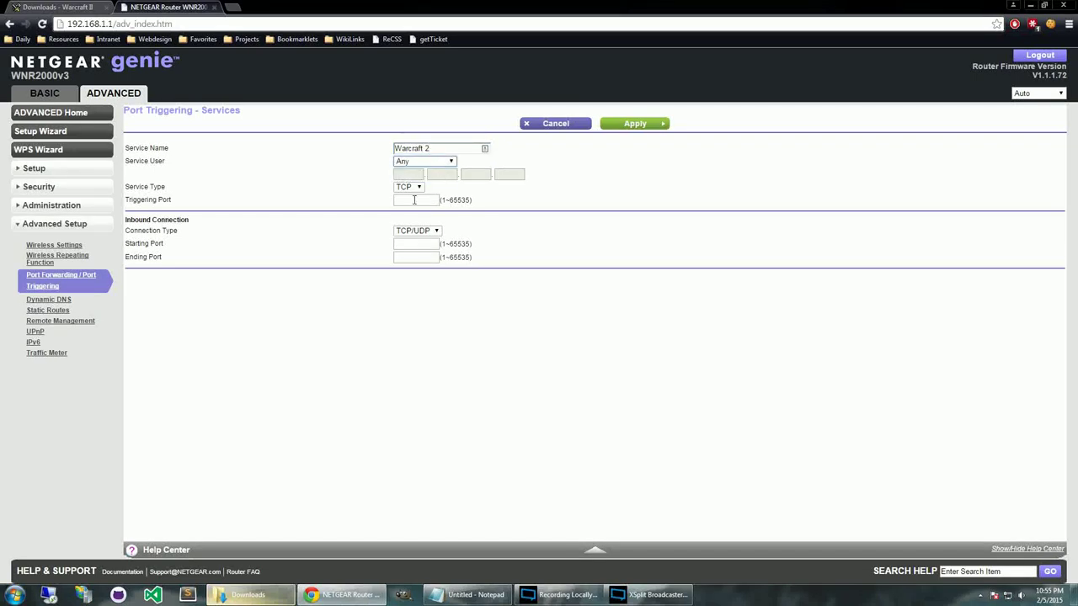
Set triggering port 6112 and inbound ports 6112 to 6119.
left_click(414, 200)
type("6112")
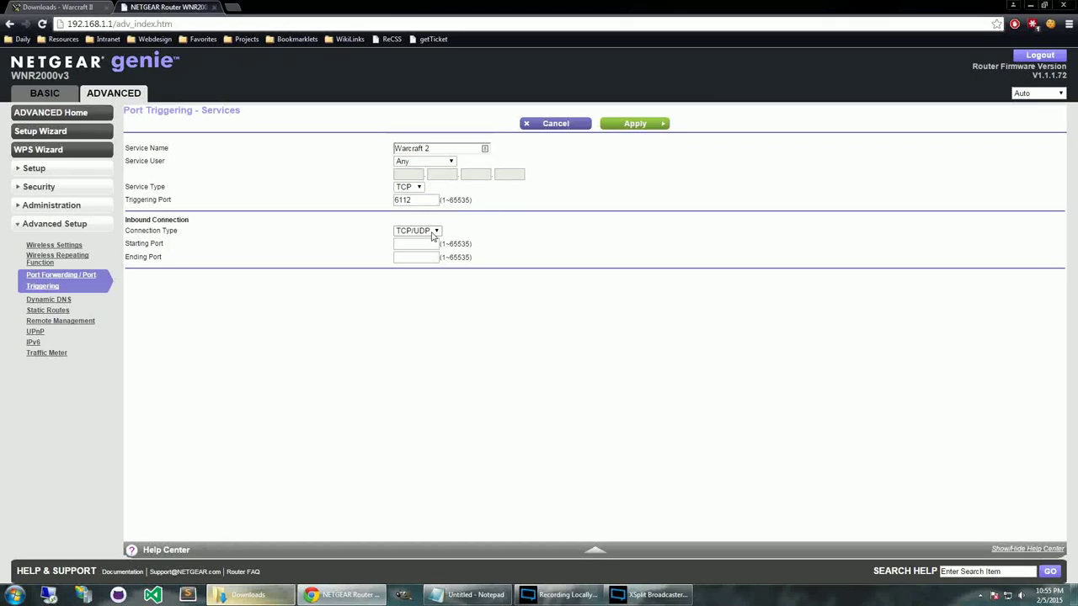
left_click(433, 244)
type("6112")
key("Tab")
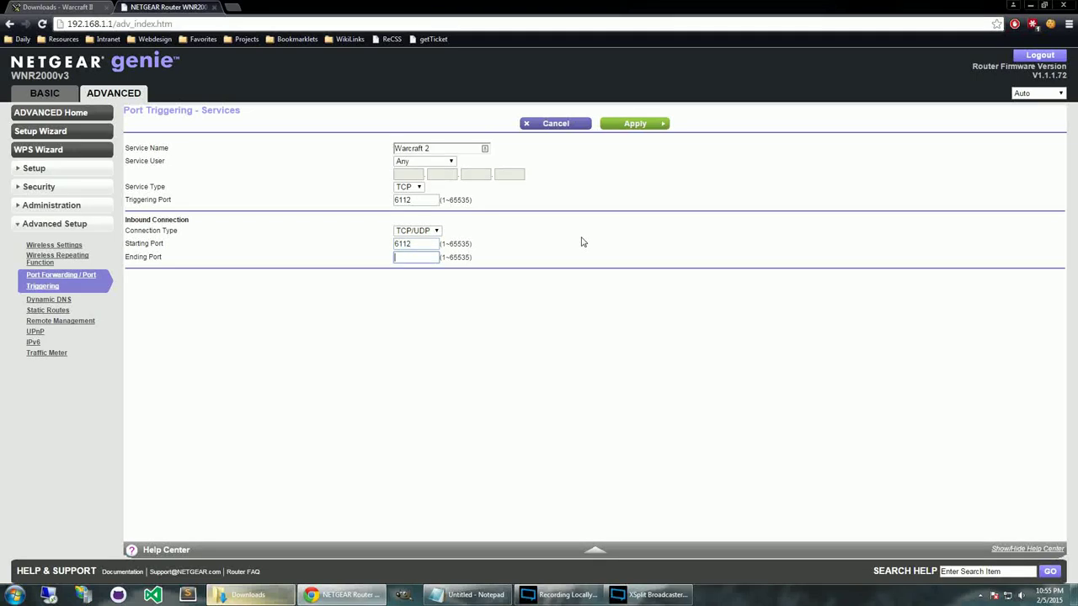
type("6")
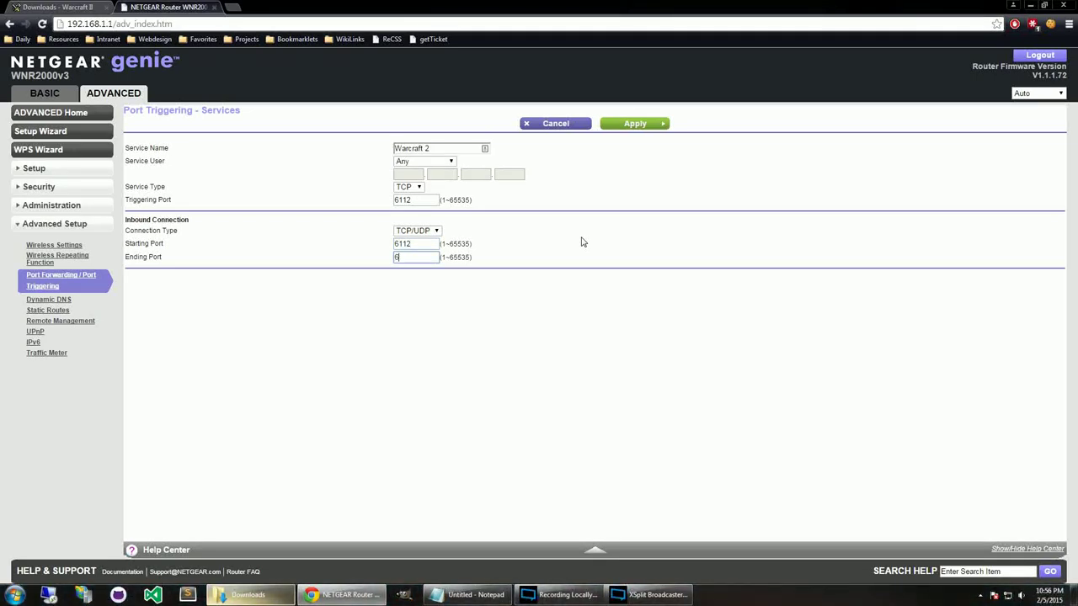
type("119")
left_click(581, 242)
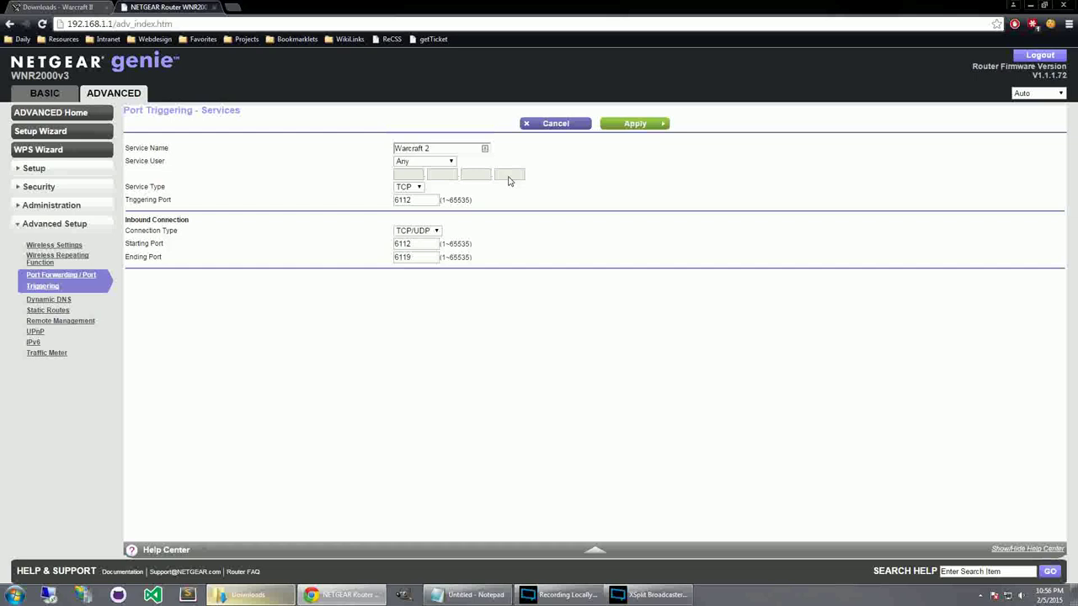
Discard the duplicate Warcraft 2 service, apply the existing triggering settings, and close Chrome.
left_click(623, 124)
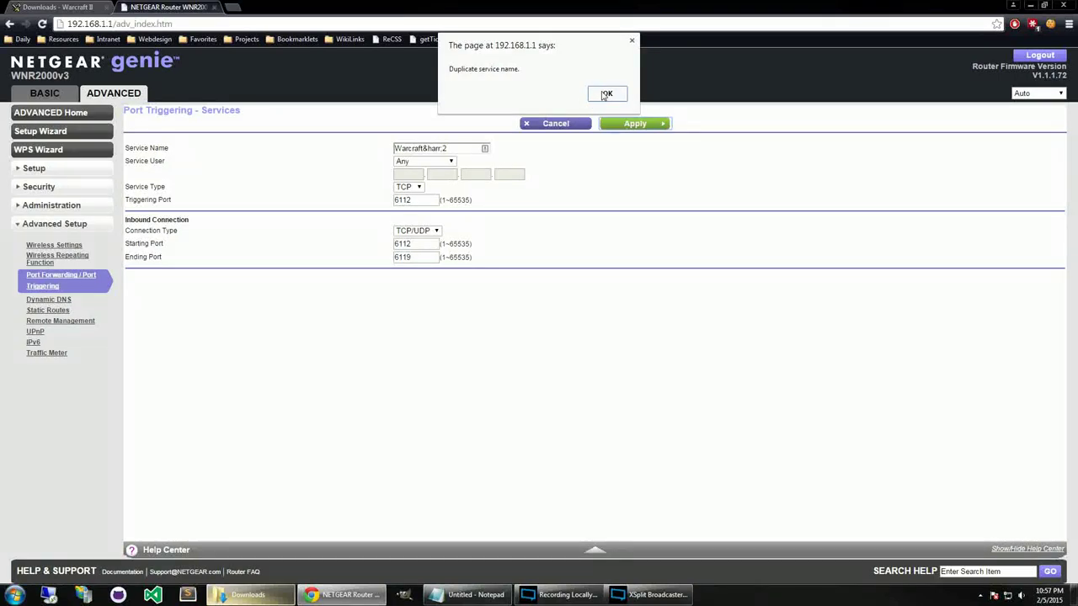
left_click(613, 95)
left_click(556, 126)
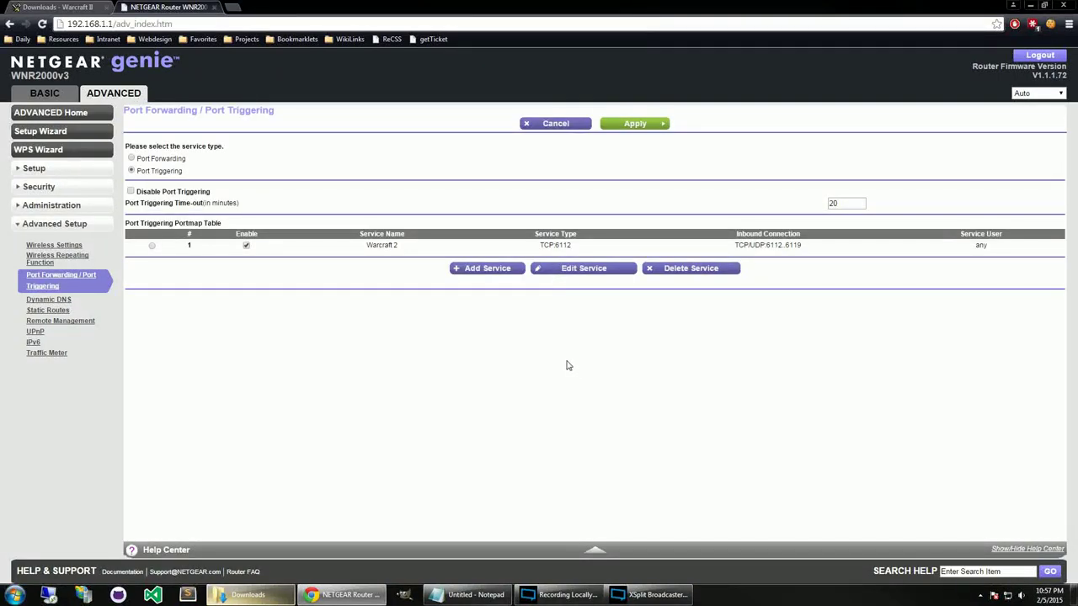
left_click(663, 127)
left_click(215, 7)
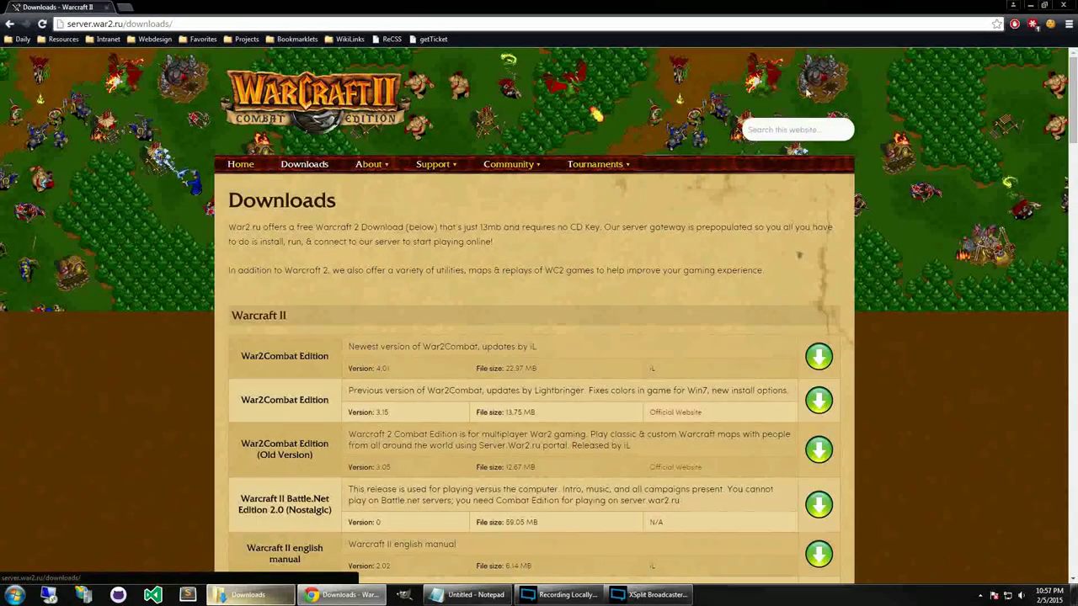
left_click(1063, 7)
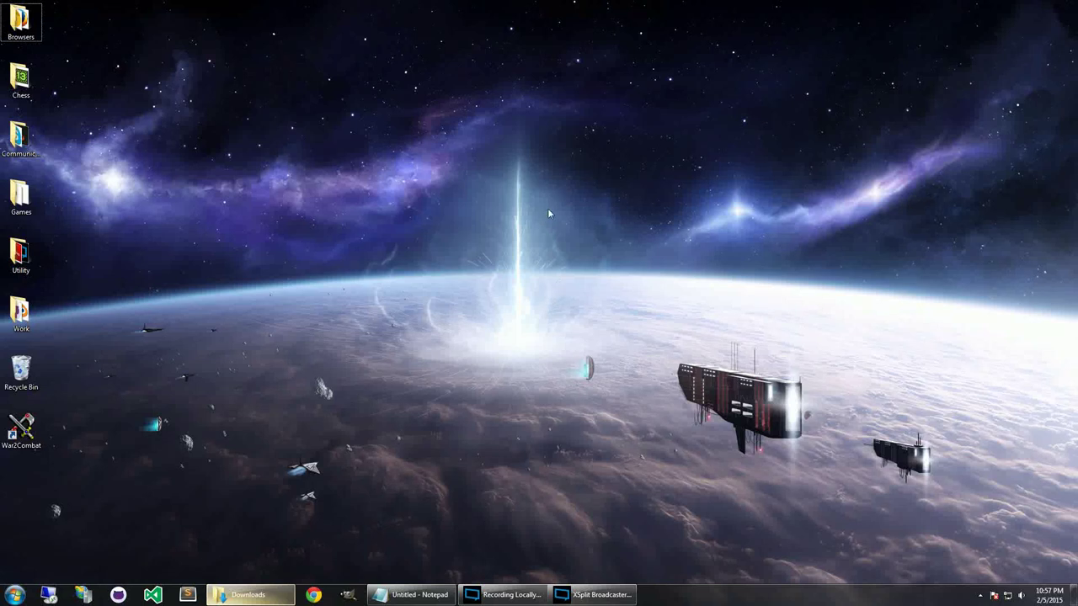
Apply the High Contrast Black theme from the desktop's Personalization window, then close it.
right_click(479, 157)
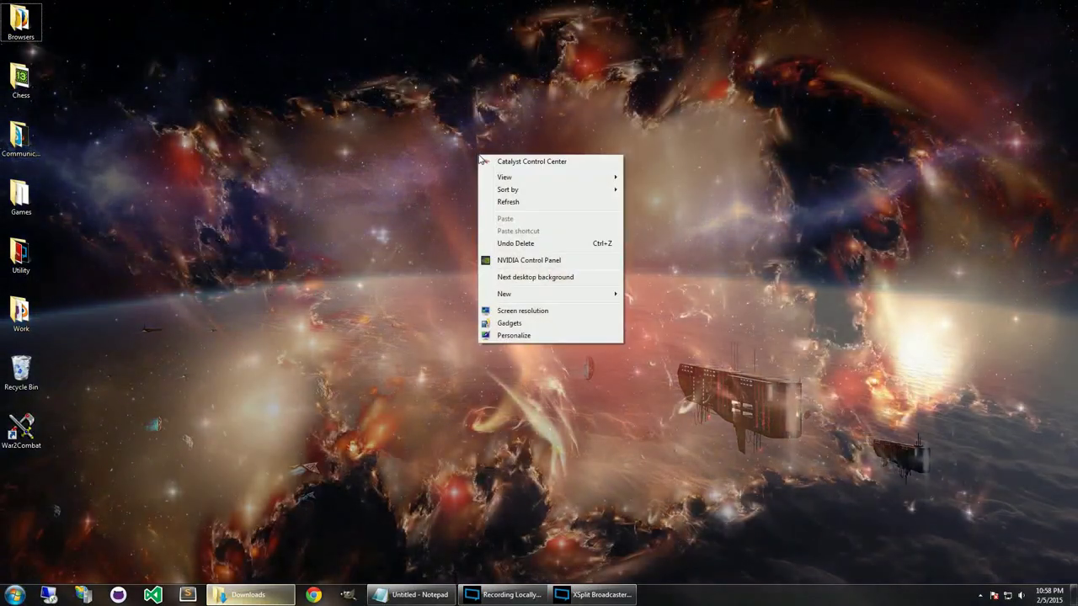
left_click(547, 336)
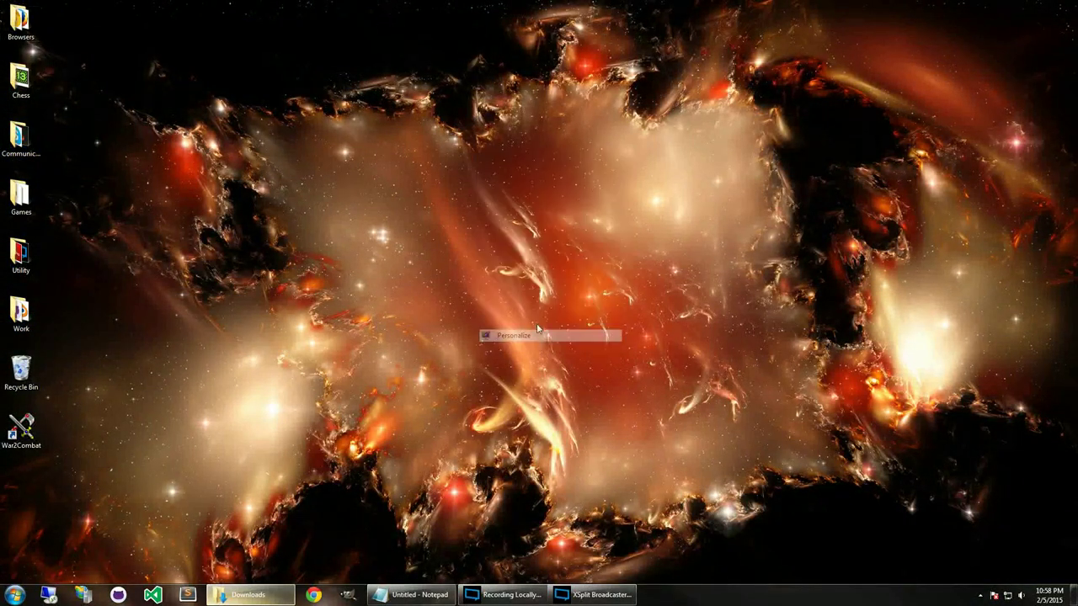
left_click_drag(303, 148, 548, 88)
scroll(660, 242, "down", 10)
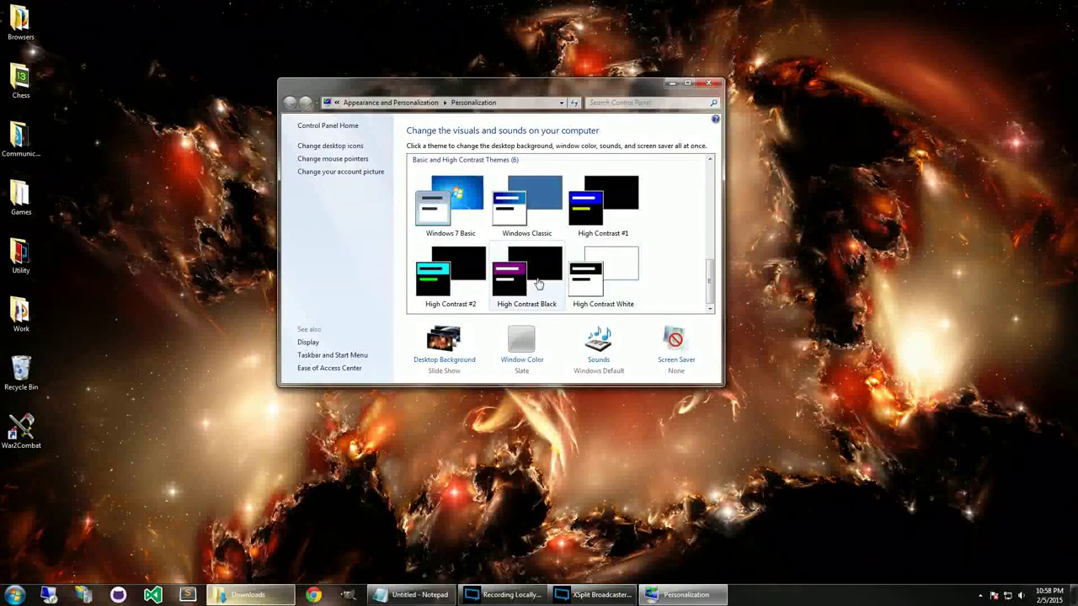
left_click(533, 278)
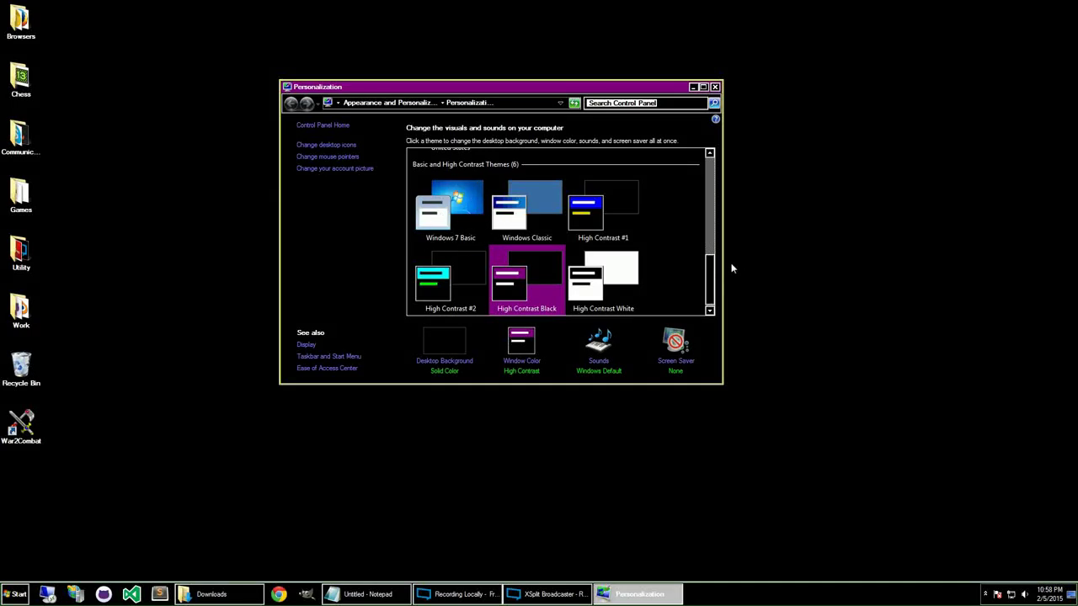
left_click(715, 87)
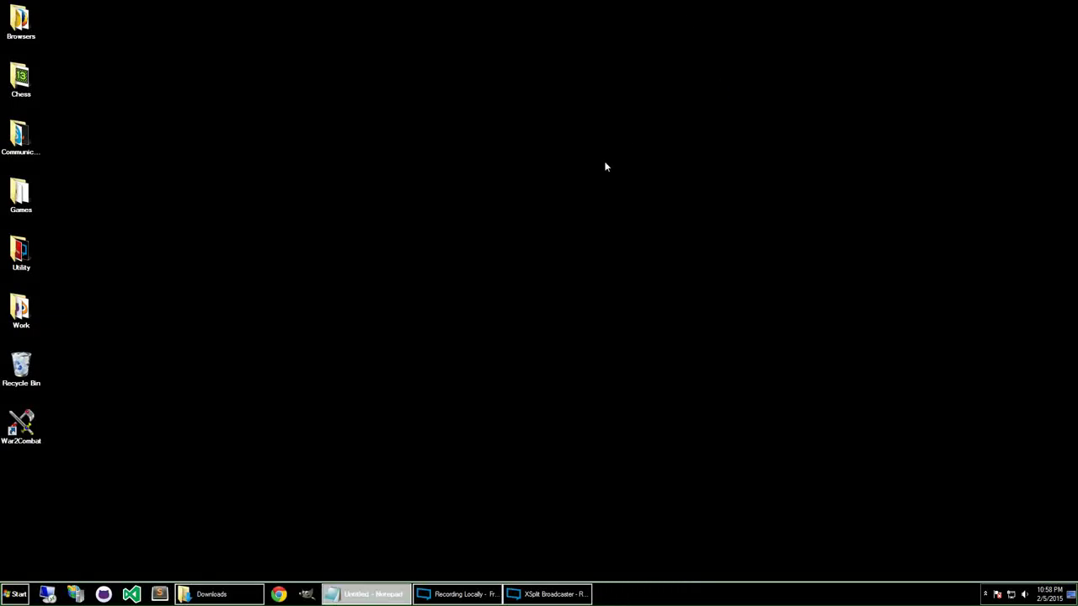
Open Screen resolution from the desktop menu, move its window higher, then return to the desktop.
left_click(534, 594)
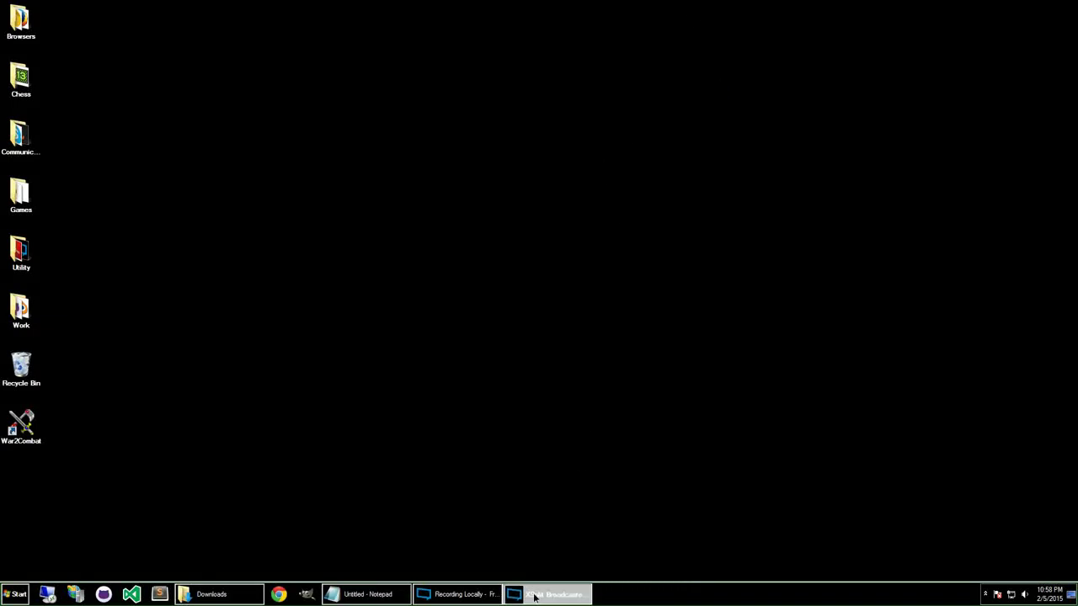
right_click(505, 259)
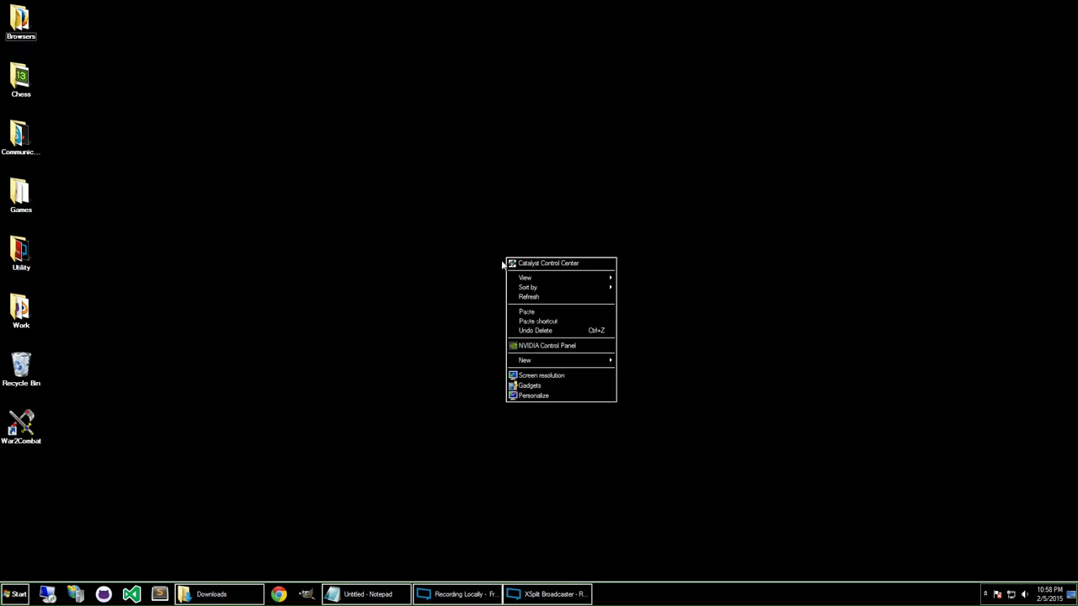
left_click(567, 374)
left_click_drag(488, 79, 505, 62)
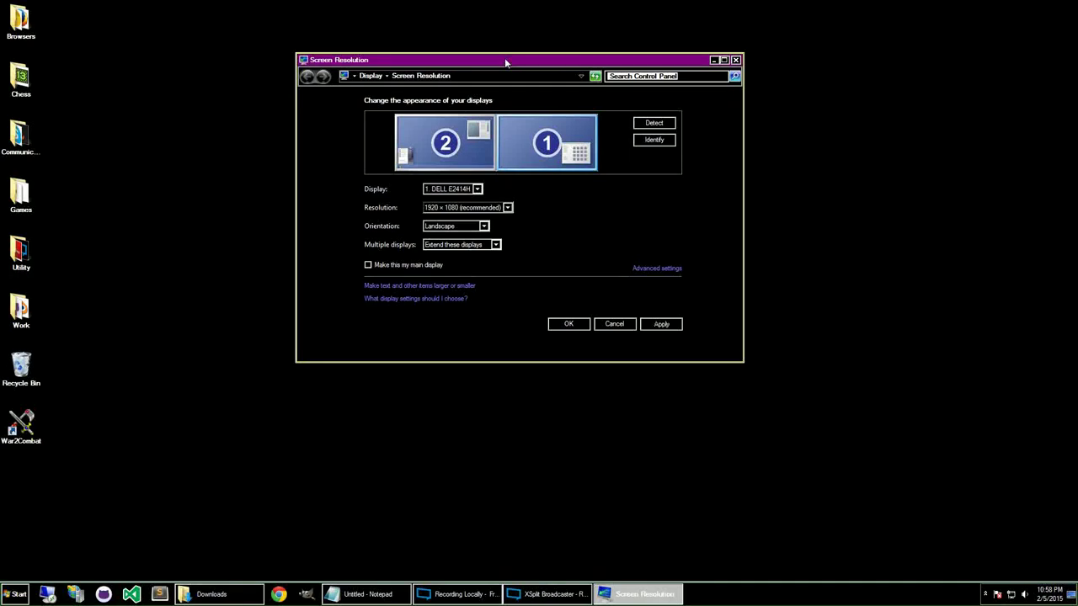
left_click(200, 345)
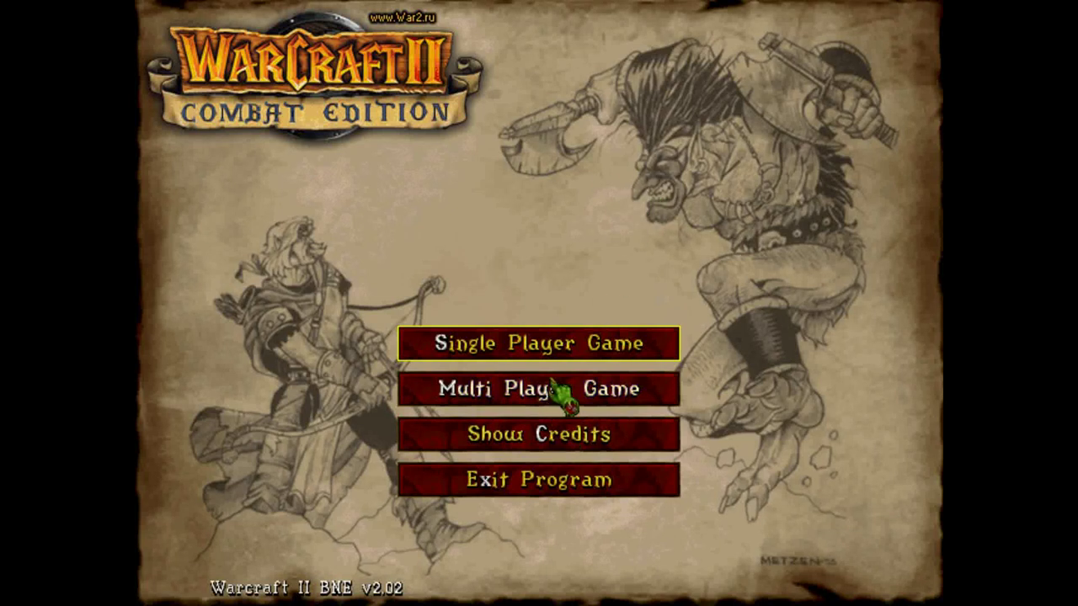
Look through Single Player and Custom Scenario, cancel out, then open Multi Player Game.
left_click(476, 354)
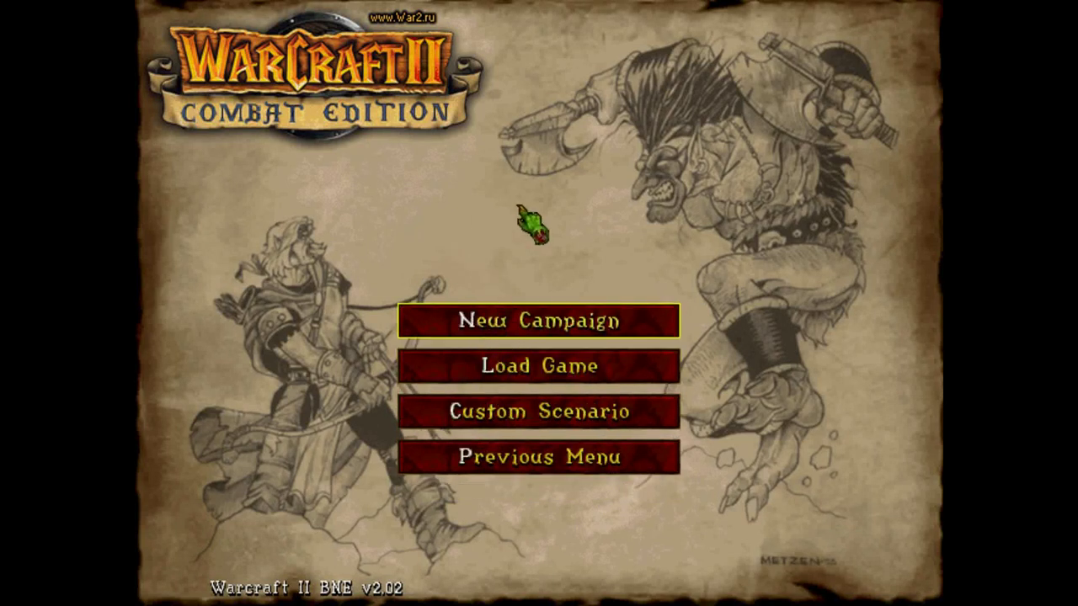
left_click(497, 470)
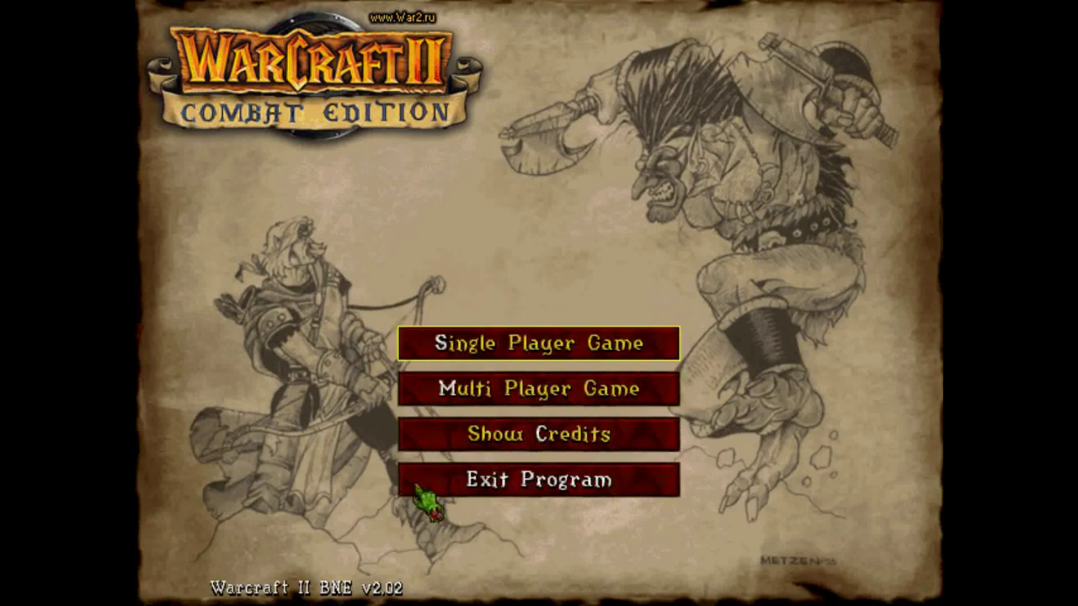
left_click(569, 338)
left_click(515, 406)
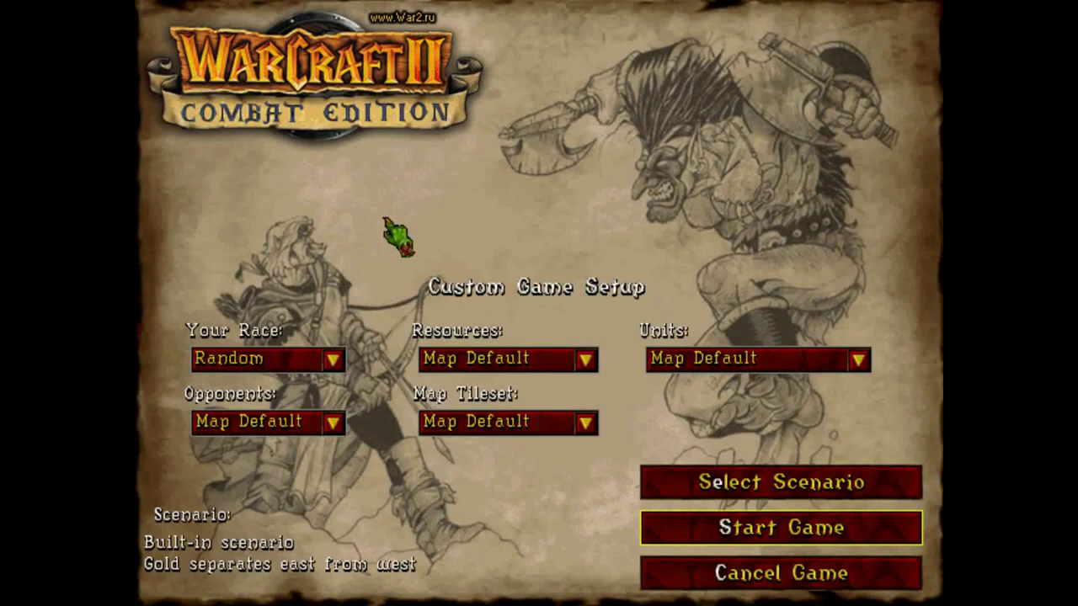
left_click(742, 579)
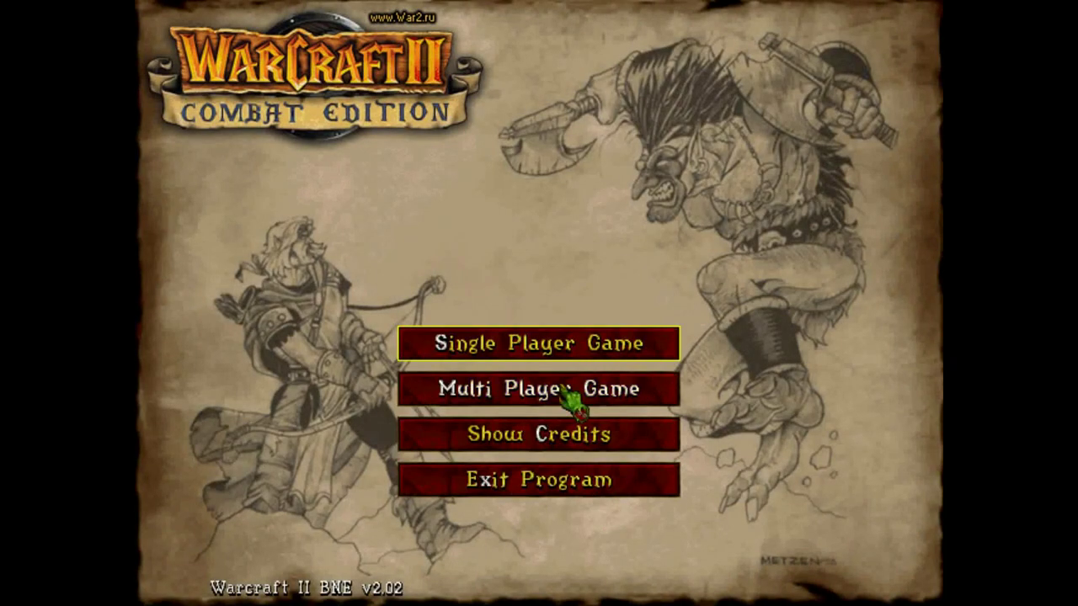
left_click(562, 392)
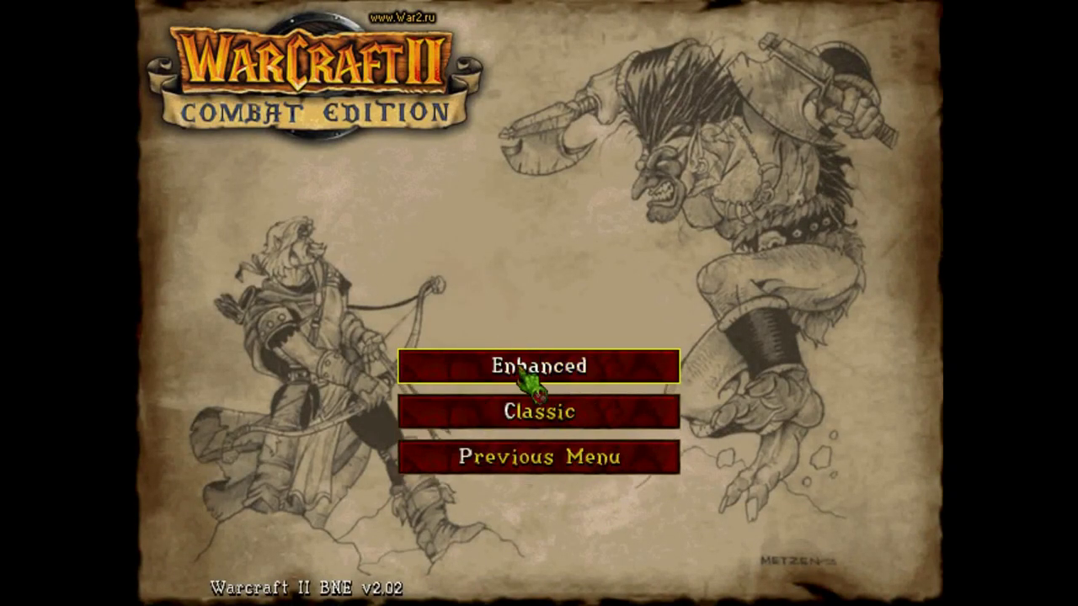
Choose Enhanced mode, select the Ru: War2 Server gateway, and connect to Battle.net.
left_click(522, 373)
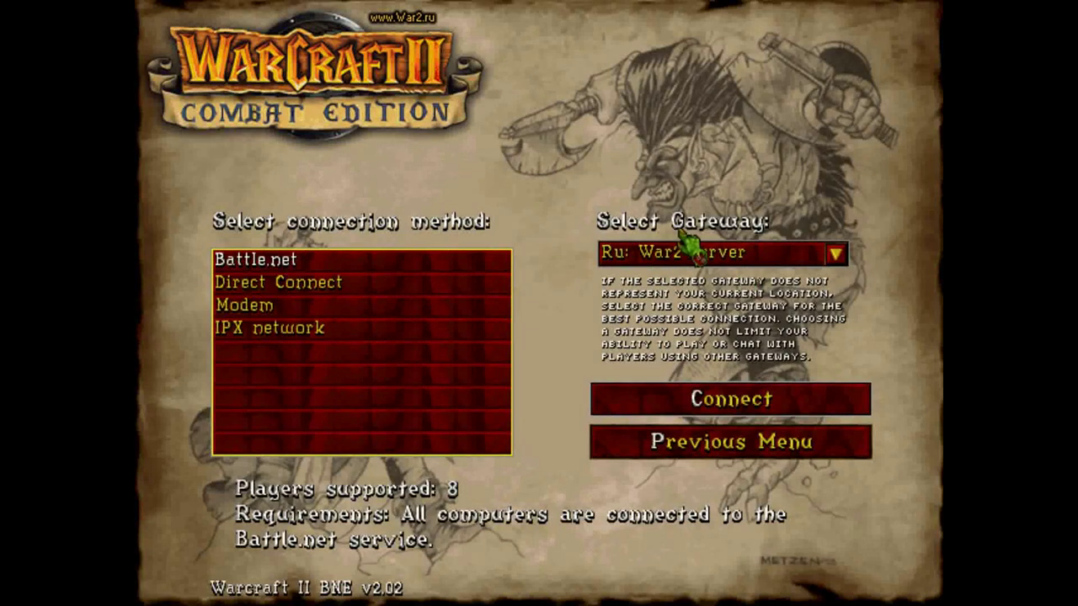
left_click(746, 259)
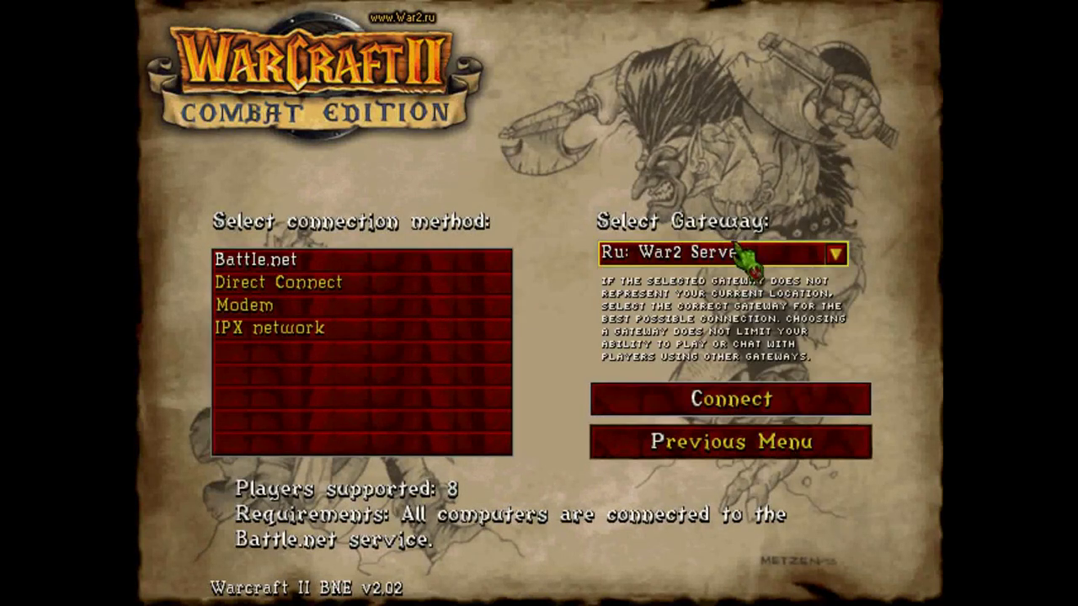
left_click(741, 256)
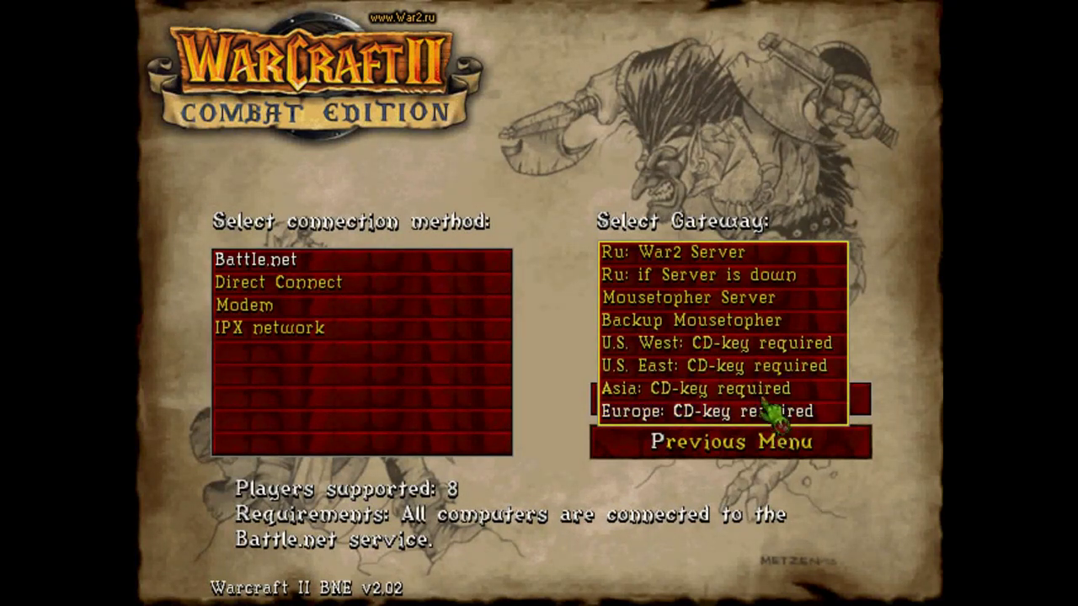
left_click(665, 267)
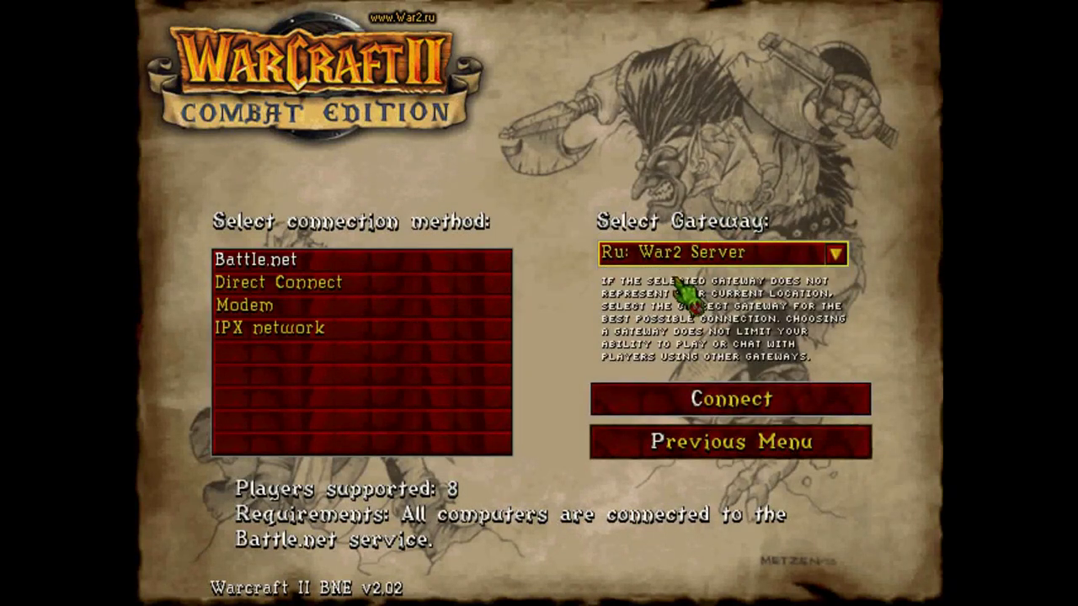
left_click(729, 404)
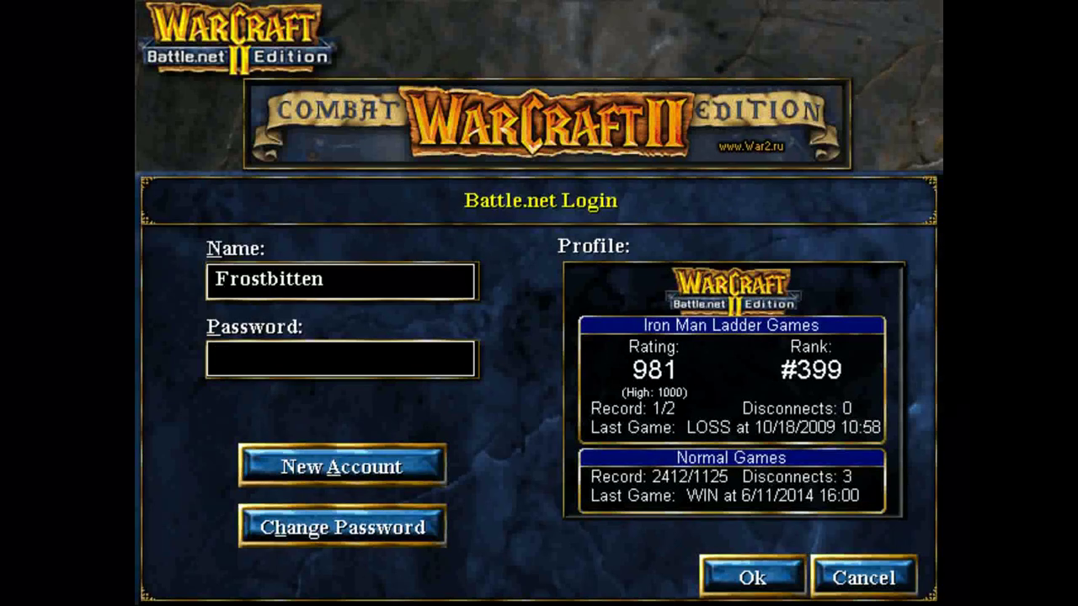
key("alt+a")
key("alt+a")
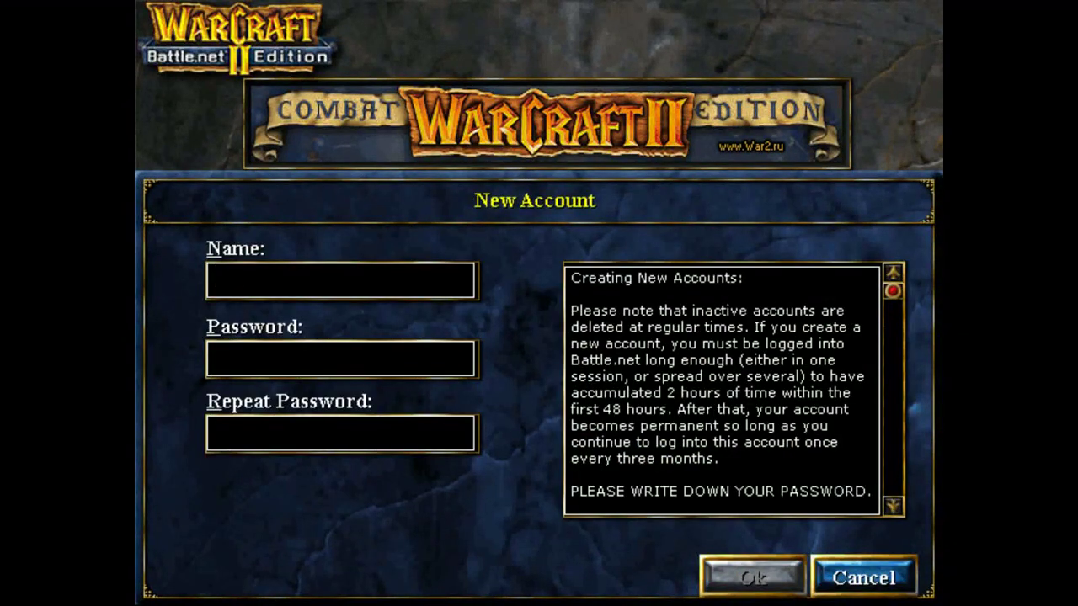
type("lwejfljwef")
key("BackSpace")
key("BackSpace")
key("BackSpace")
key("BackSpace")
key("BackSpace")
key("BackSpace")
key("BackSpace")
key("BackSpace")
key("BackSpace")
key("BackSpace")
type("Awse")
type("ome")
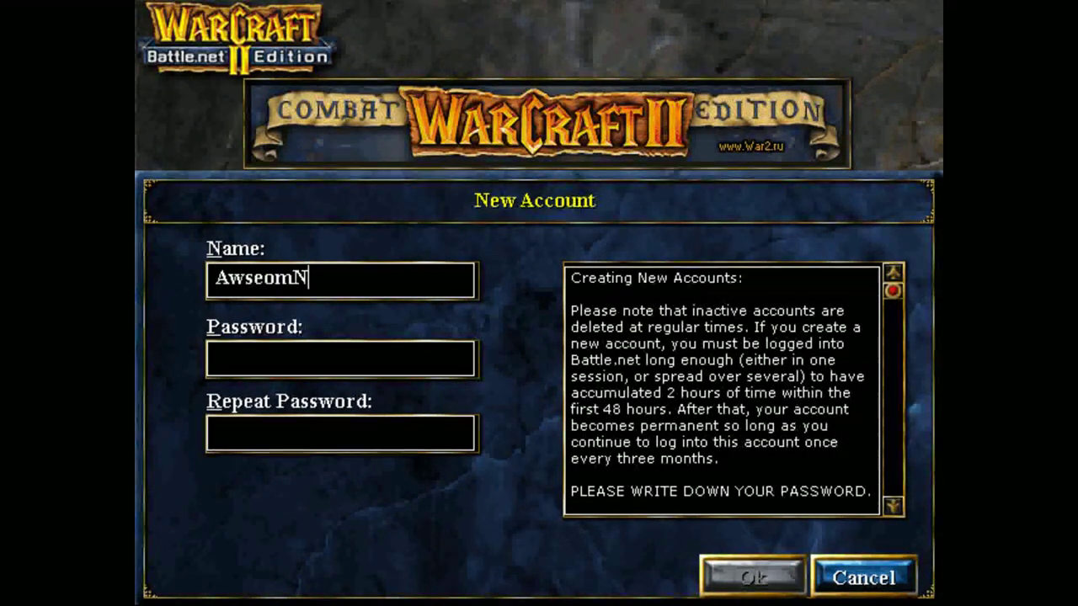
key("BackSpace")
key("BackSpace")
key("BackSpace")
key("BackSpace")
type("so")
key("BackSpace")
key("BackSpace")
key("BackSpace")
key("BackSpace")
key("BackSpace")
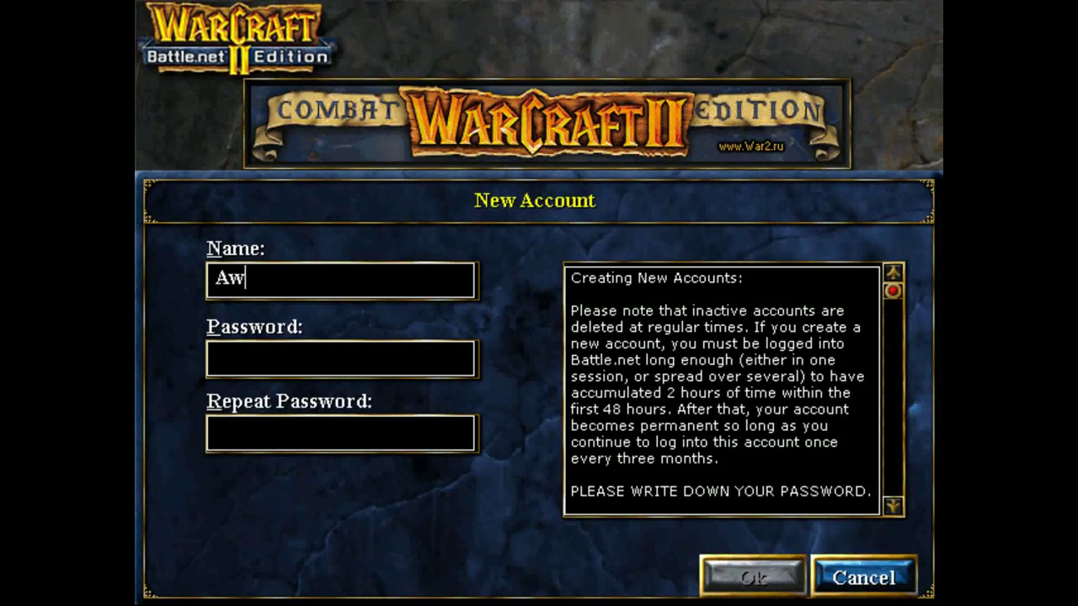
type("Awesome")
key("BackSpace")
type("eNewbie")
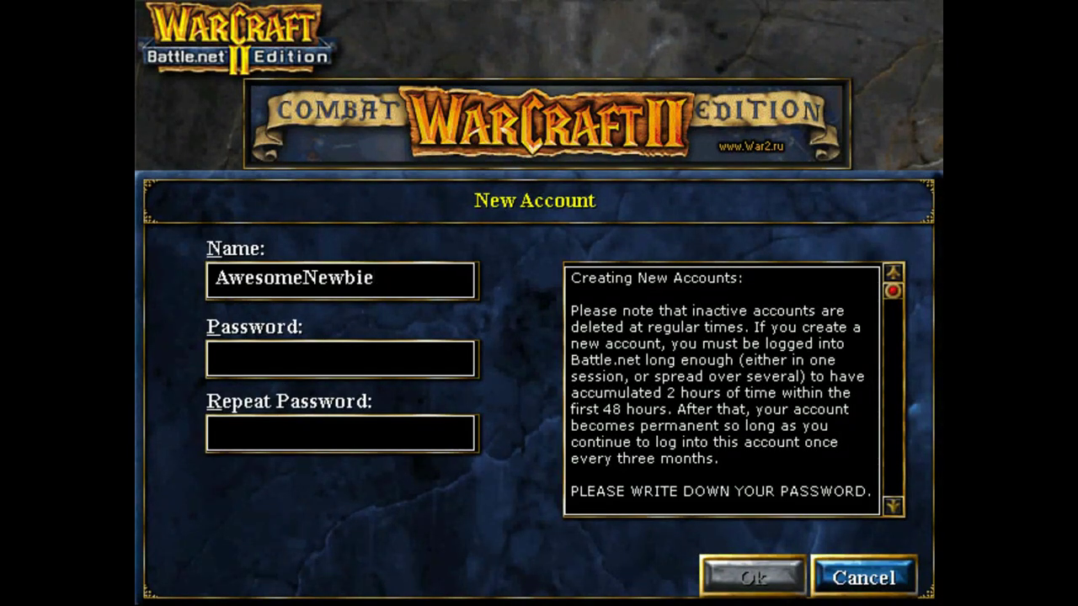
key("BackSpace")
key("BackSpace")
key("BackSpace")
key("BackSpace")
key("BackSpace")
key("BackSpace")
key("BackSpace")
key("BackSpace")
key("BackSpace")
key("BackSpace")
key("BackSpace")
key("BackSpace")
key("BackSpace")
type("((")
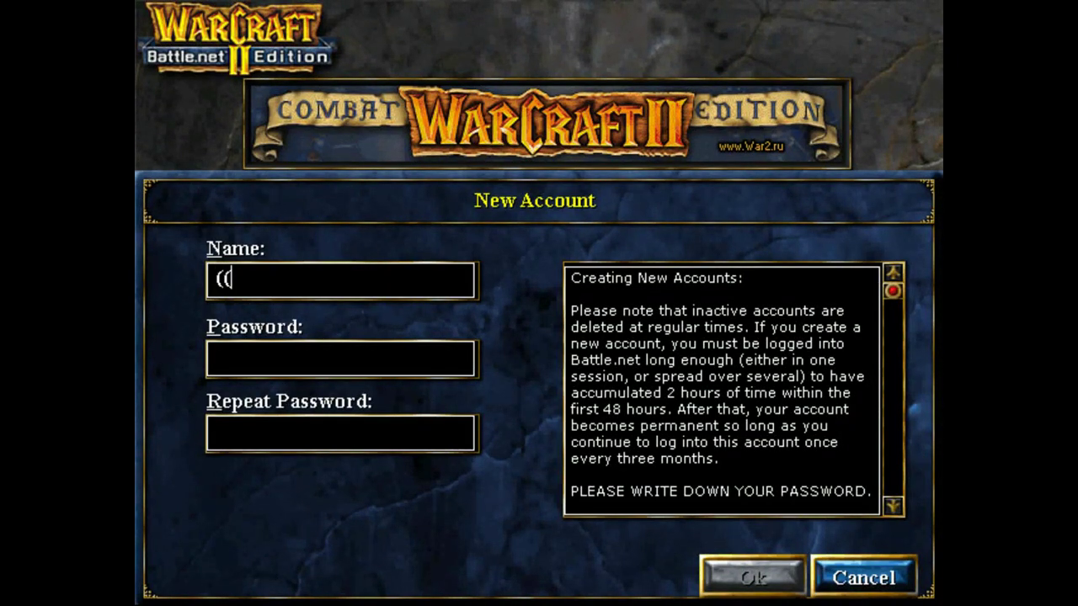
type("098535^$")
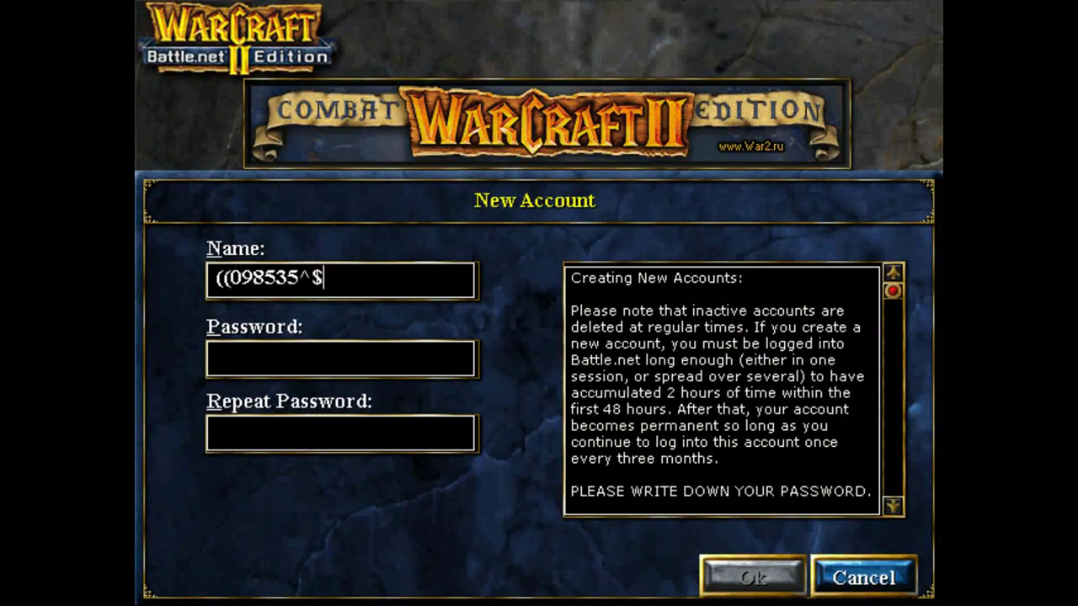
type("^!()_")
key("BackSpace")
key("BackSpace")
key("BackSpace")
key("BackSpace")
key("BackSpace")
key("BackSpace")
key("BackSpace")
key("BackSpace")
key("BackSpace")
key("BackSpace")
key("BackSpace")
key("BackSpace")
key("BackSpace")
key("BackSpace")
key("BackSpace")
type("(")
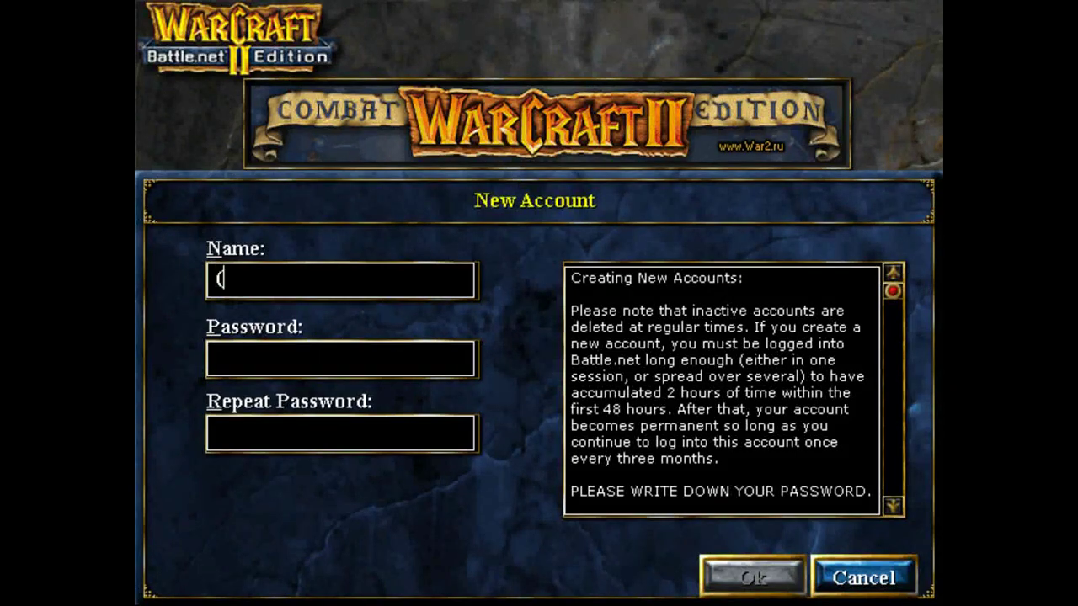
type("(YIOSFLKJ@)(_")
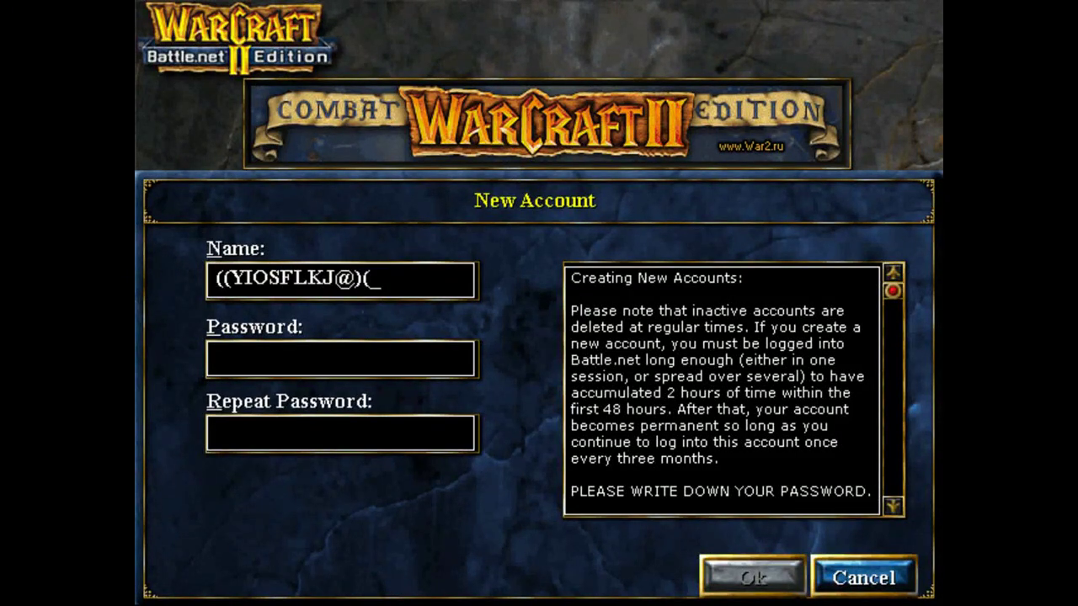
key("BackSpace")
key("BackSpace")
key("BackSpace")
key("BackSpace")
key("BackSpace")
key("BackSpace")
key("BackSpace")
key("BackSpace")
key("BackSpace")
key("BackSpace")
key("BackSpace")
key("BackSpace")
key("BackSpace")
key("BackSpace")
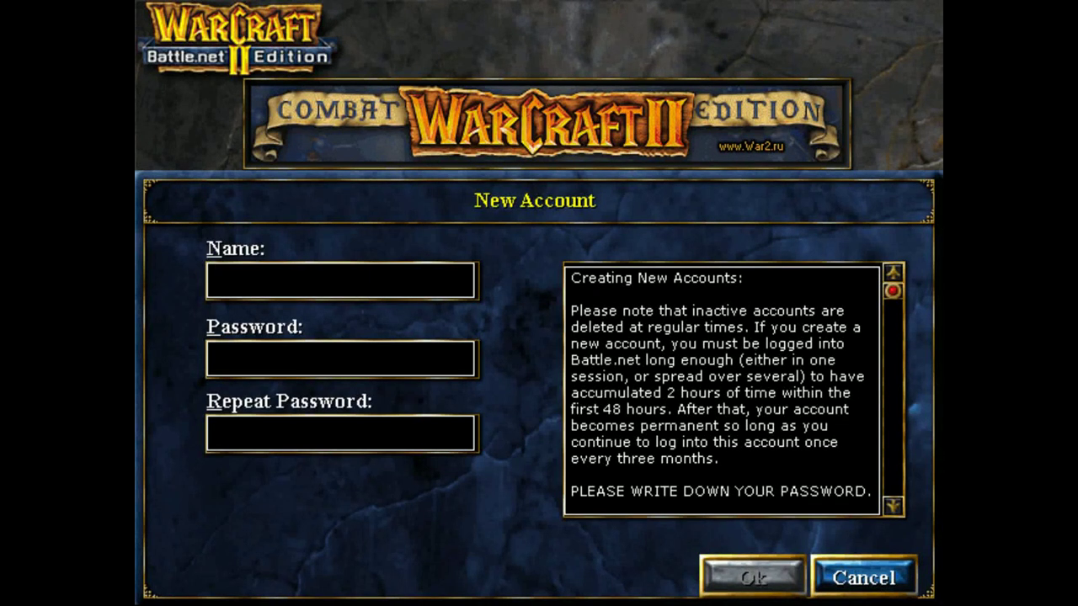
key("Escape")
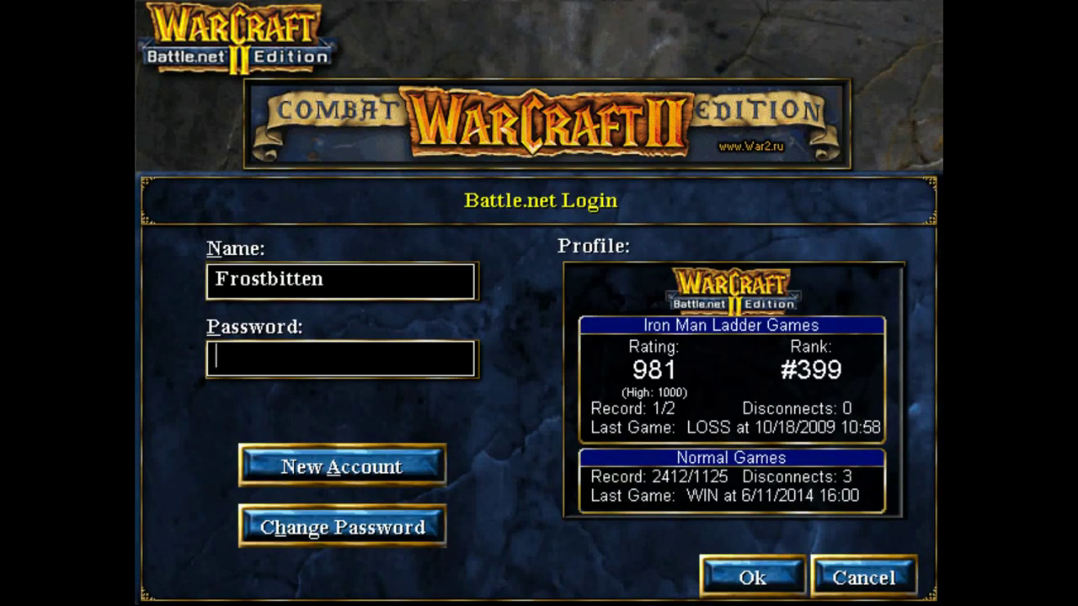
Enter the account password and submit the Battle.net login.
type("*******")
key("Return")
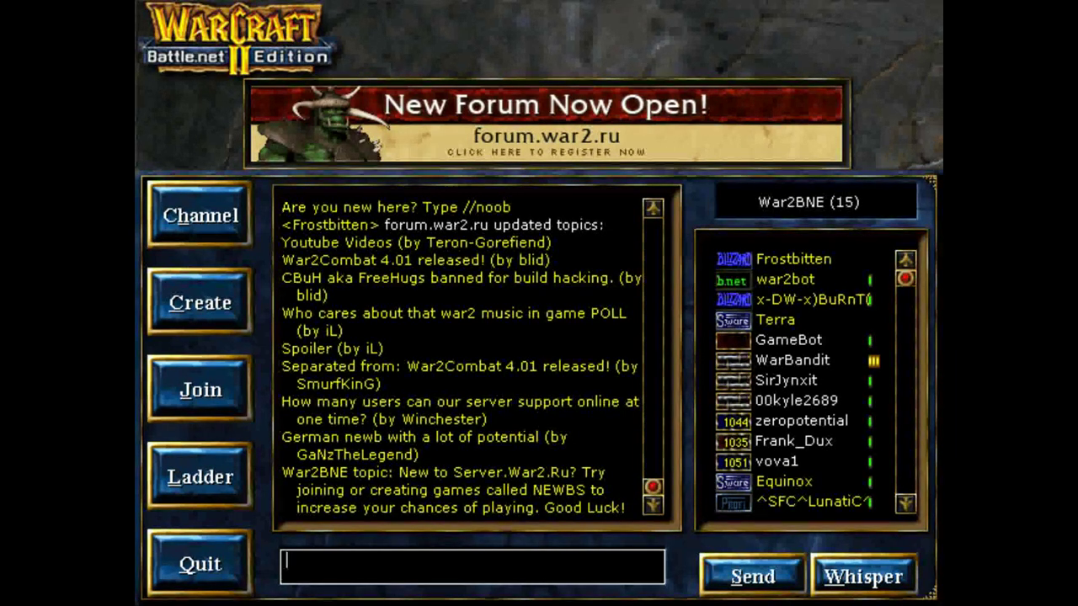
Send 'Hey guys!' to the War2BNE channel, then Alt+Tab away from the game.
type("Hey guys!")
key("Return")
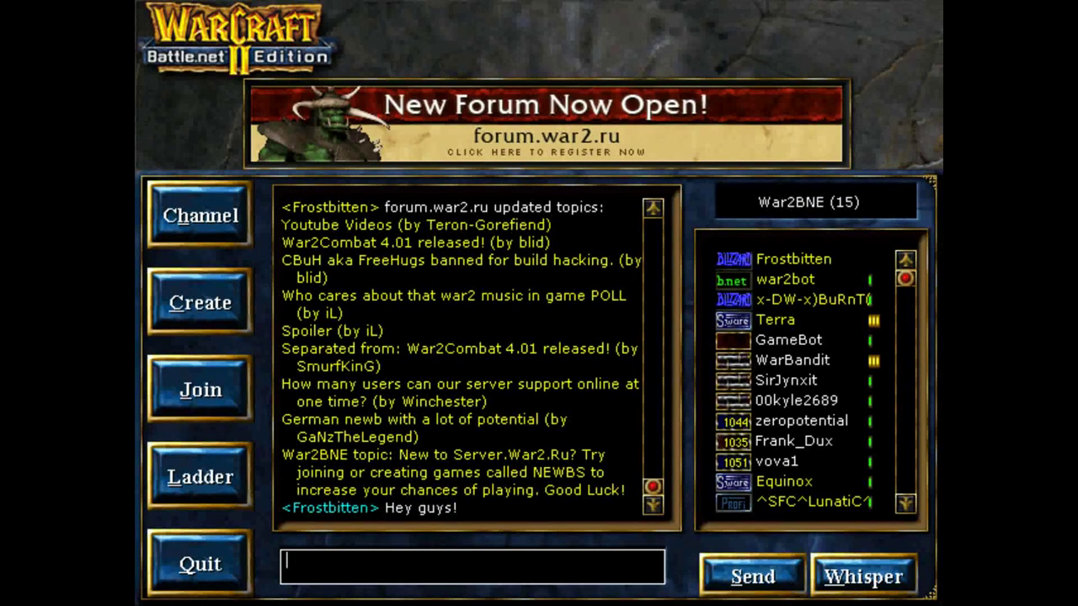
key("alt+Tab")
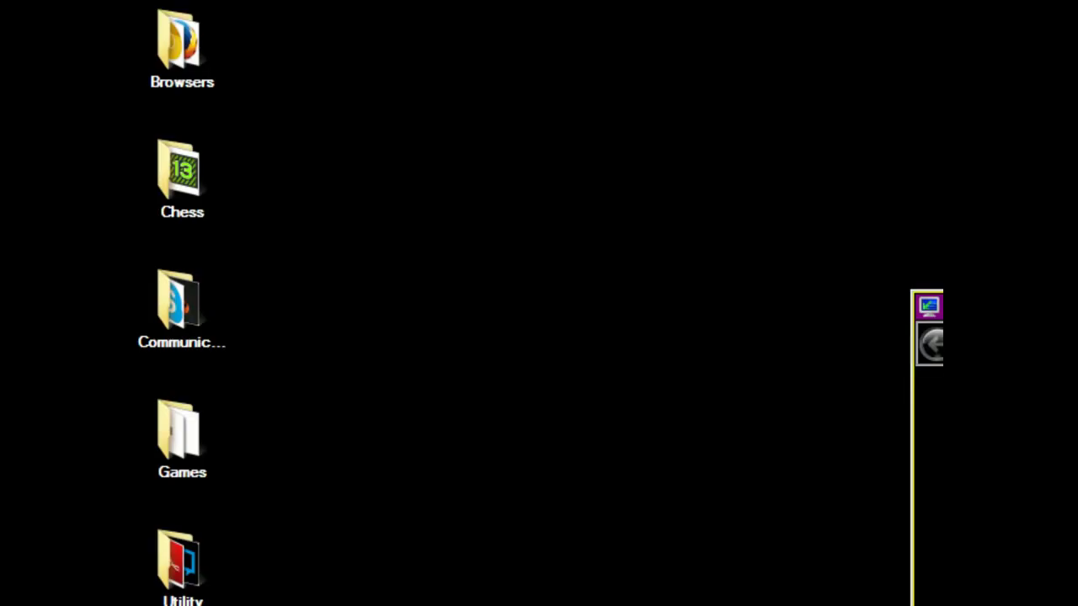